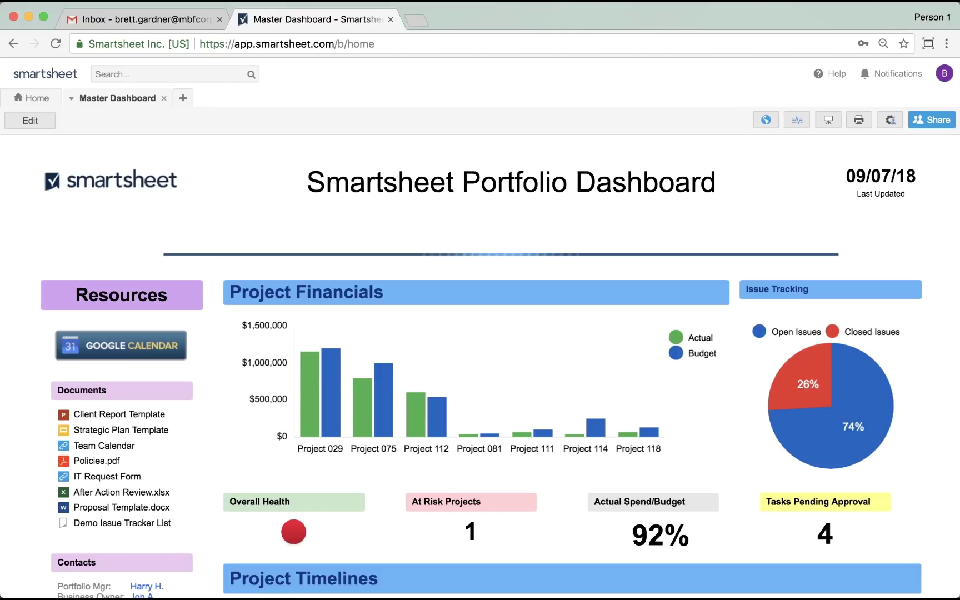
Scroll down the portfolio dashboard to the Project KPI's cards.
scroll(230, 483, "down", 5)
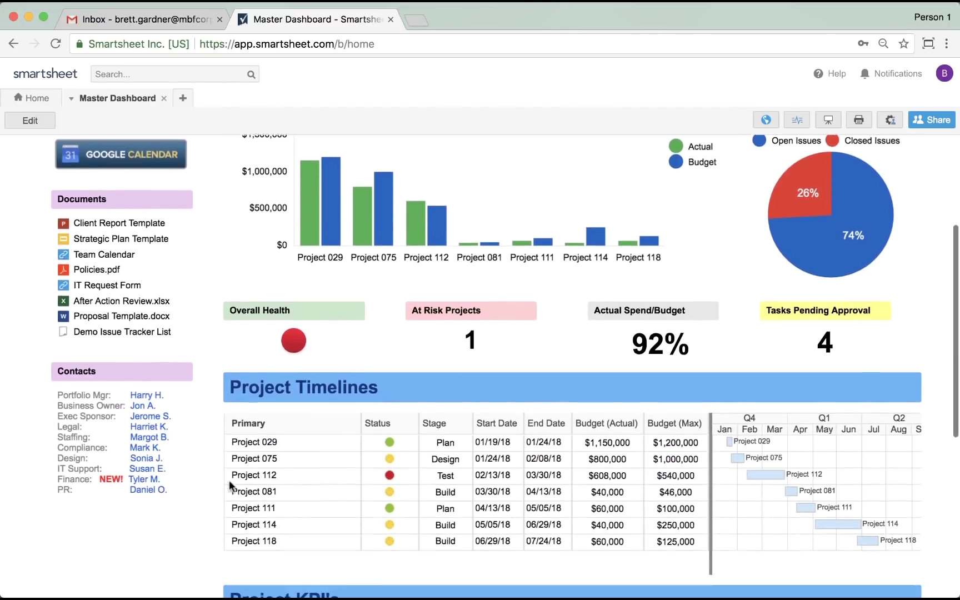
scroll(229, 480, "down", 3)
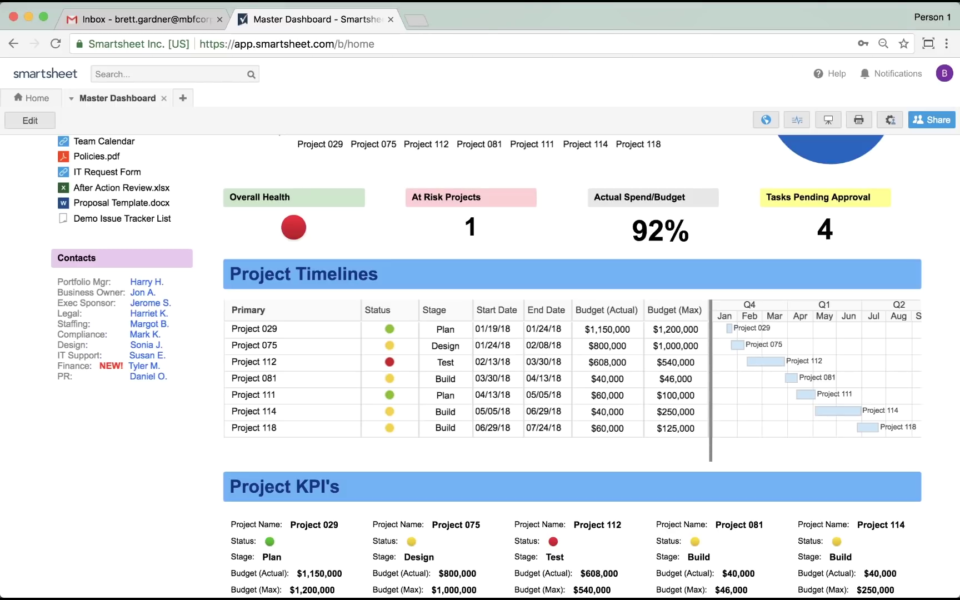
Open the 112 Progress Tracker from the Project 112 widget and bring up its view list.
left_click(559, 551)
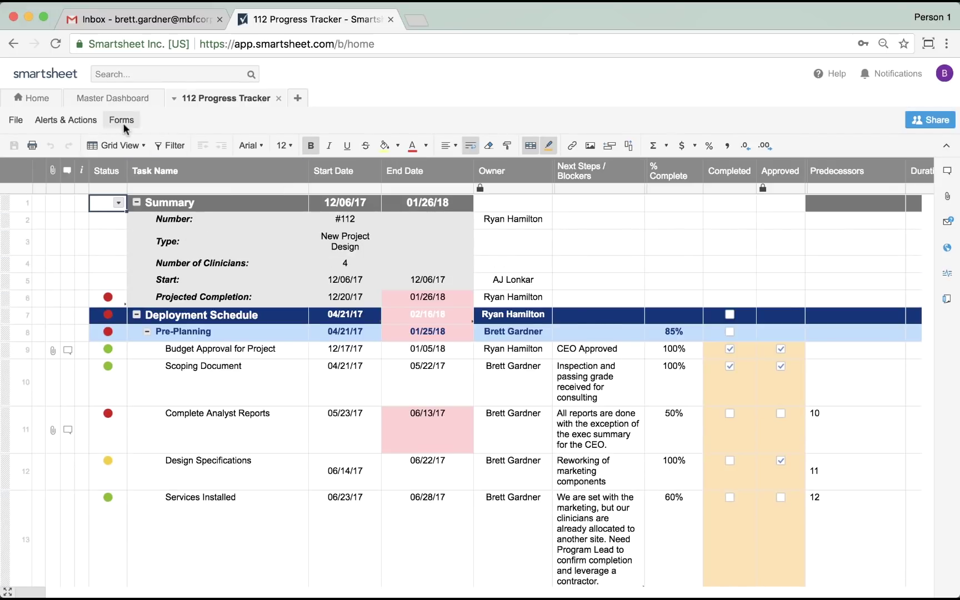
left_click(112, 151)
Switch to Gantt View, move Scoping Document to start 04/04/17, then switch to Card View.
left_click(125, 182)
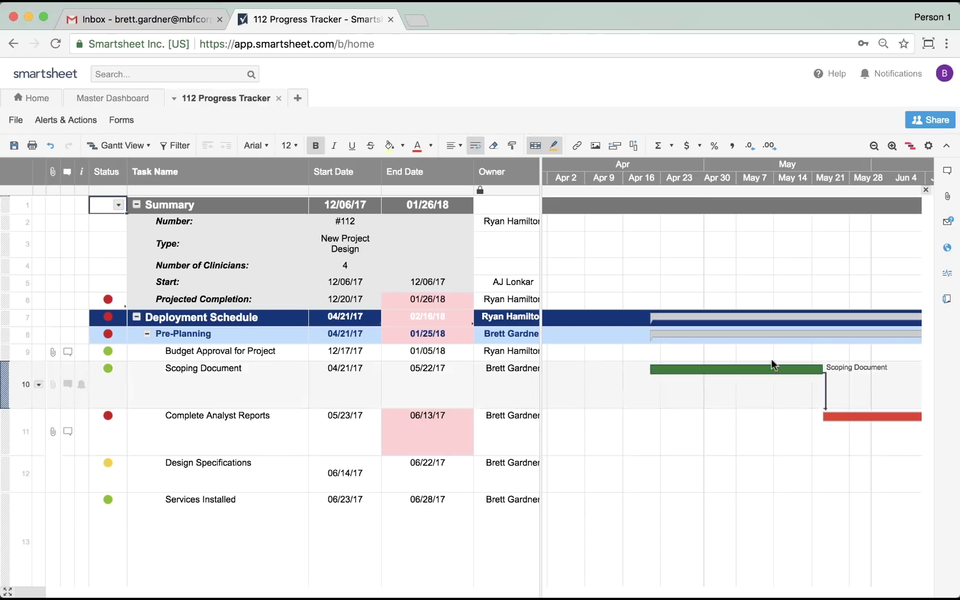
left_click_drag(770, 367, 672, 369)
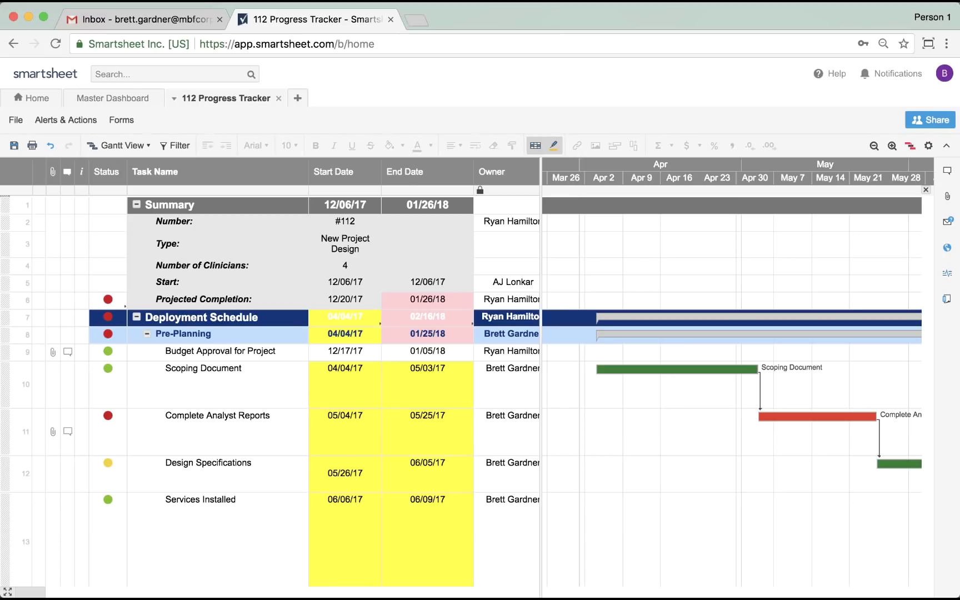
left_click(124, 143)
left_click(119, 199)
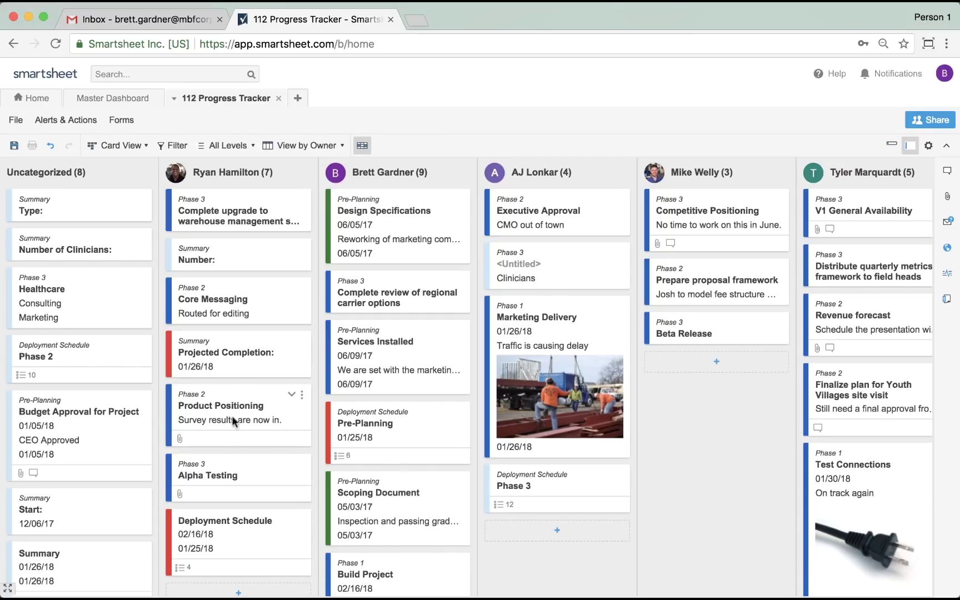
Move the Product Positioning card to the next owner's lane, then switch to Calendar View.
left_click_drag(233, 418, 401, 365)
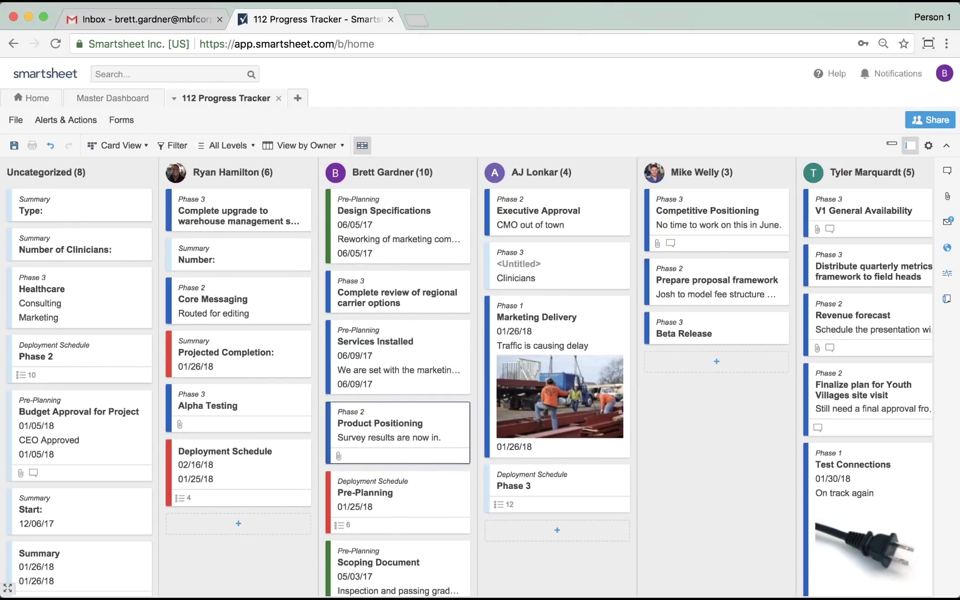
left_click(133, 147)
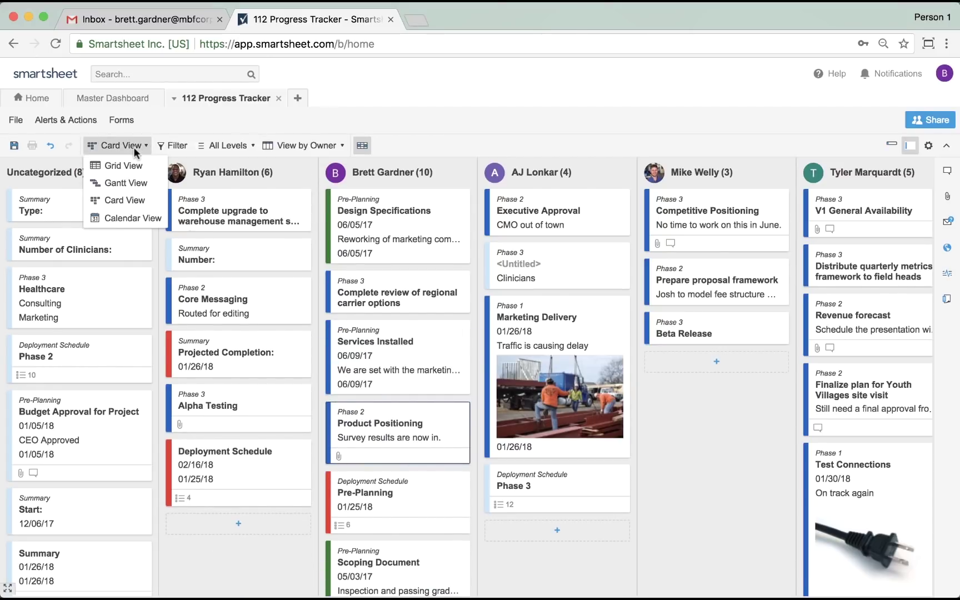
left_click(133, 219)
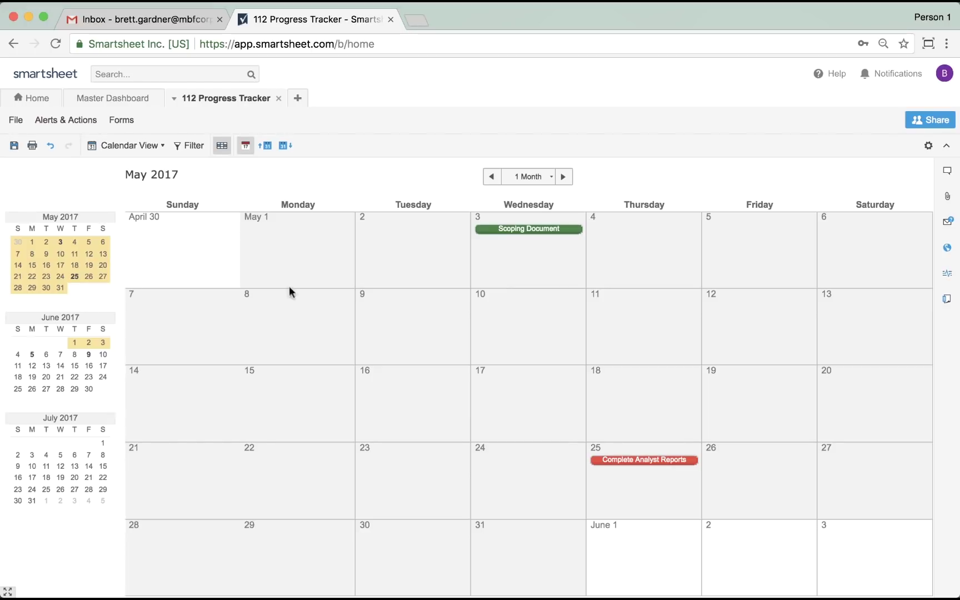
left_click(246, 146)
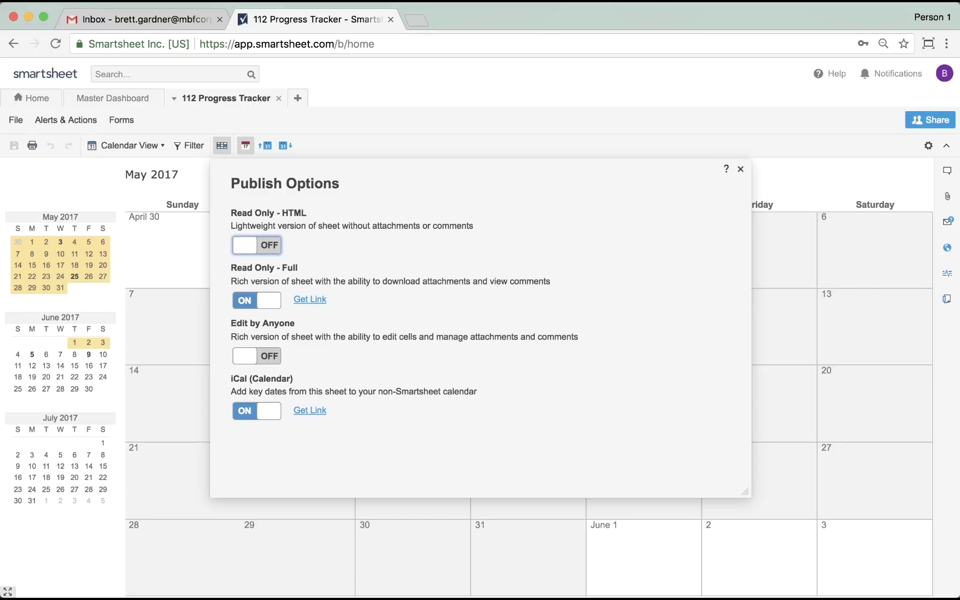
left_click(315, 412)
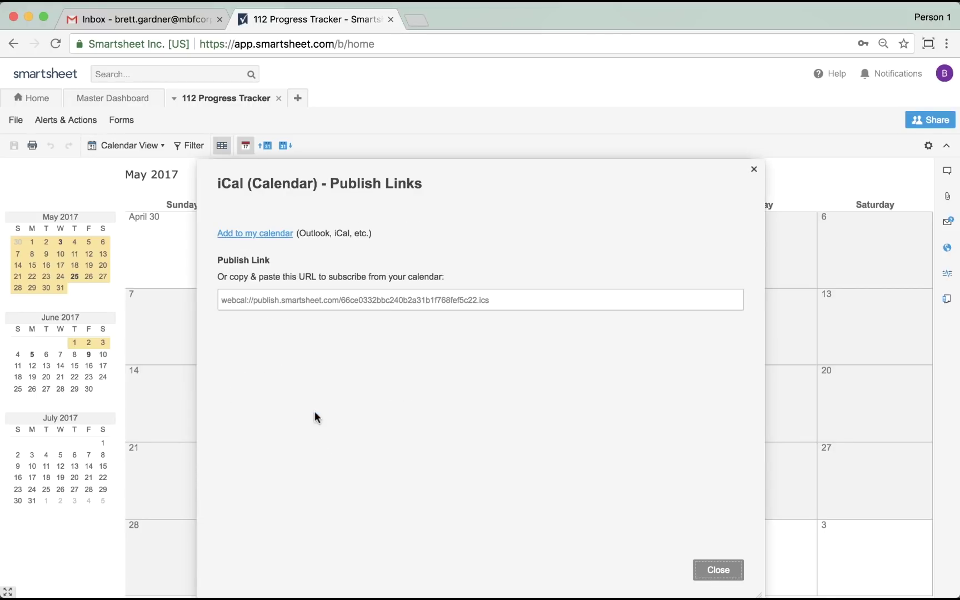
left_click(734, 575)
left_click(725, 567)
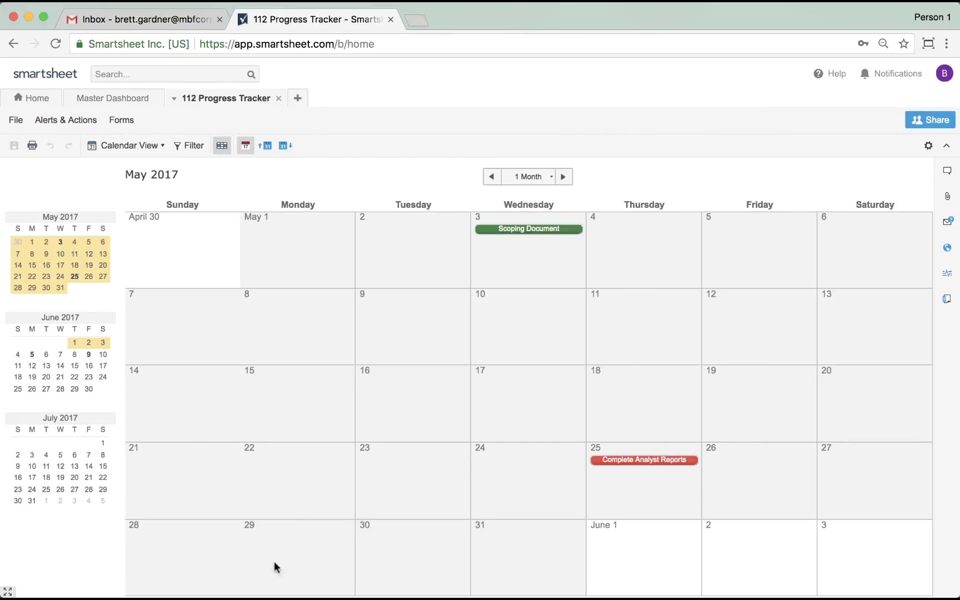
Return the sheet to Grid View and review its collaborators in the Share settings.
left_click(131, 145)
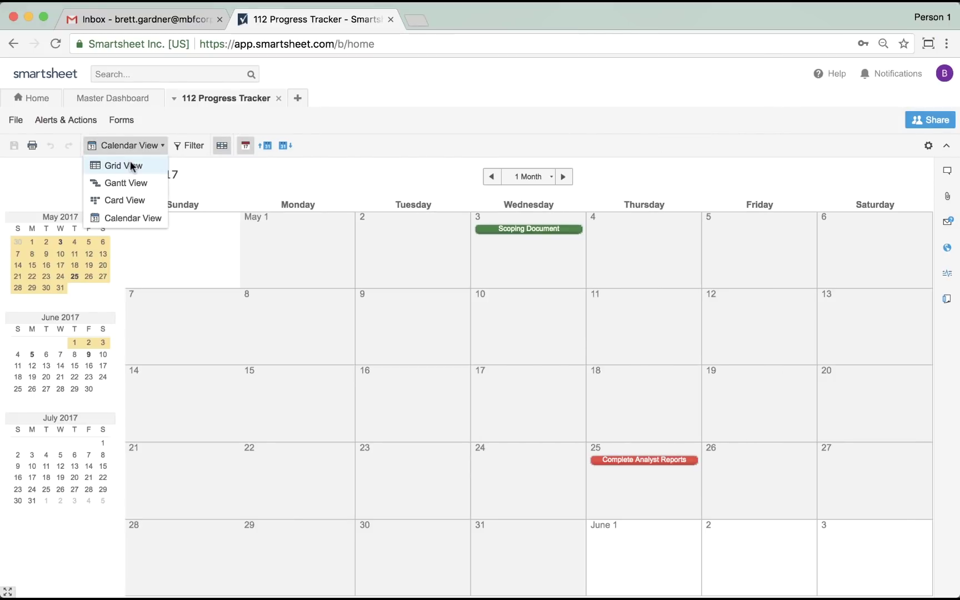
left_click(130, 165)
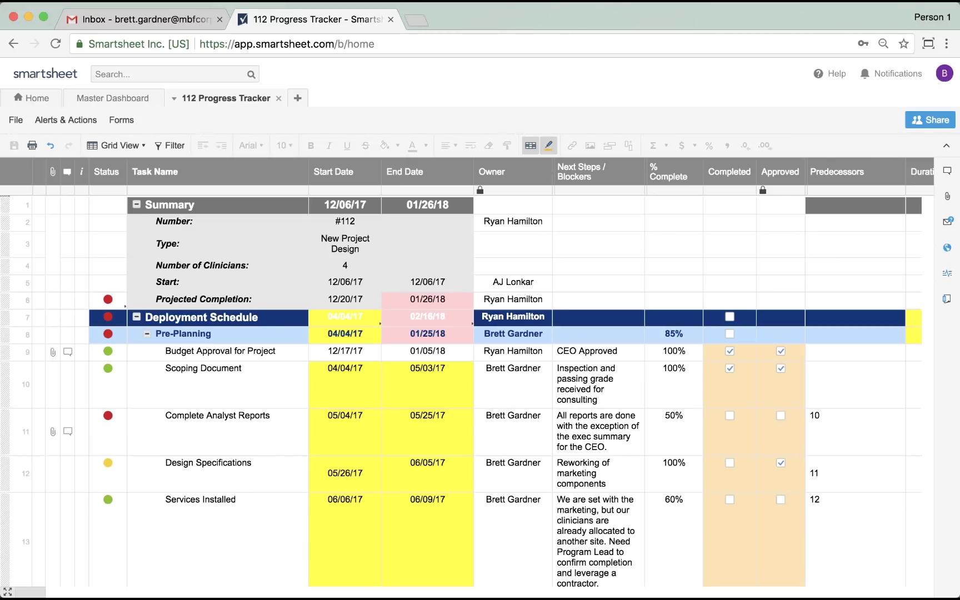
left_click(947, 128)
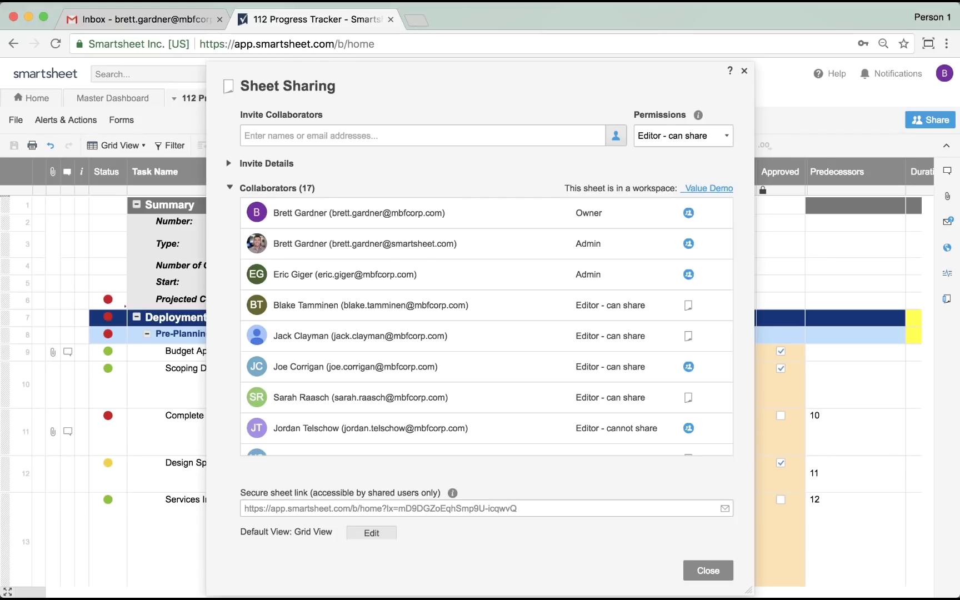
left_click(708, 570)
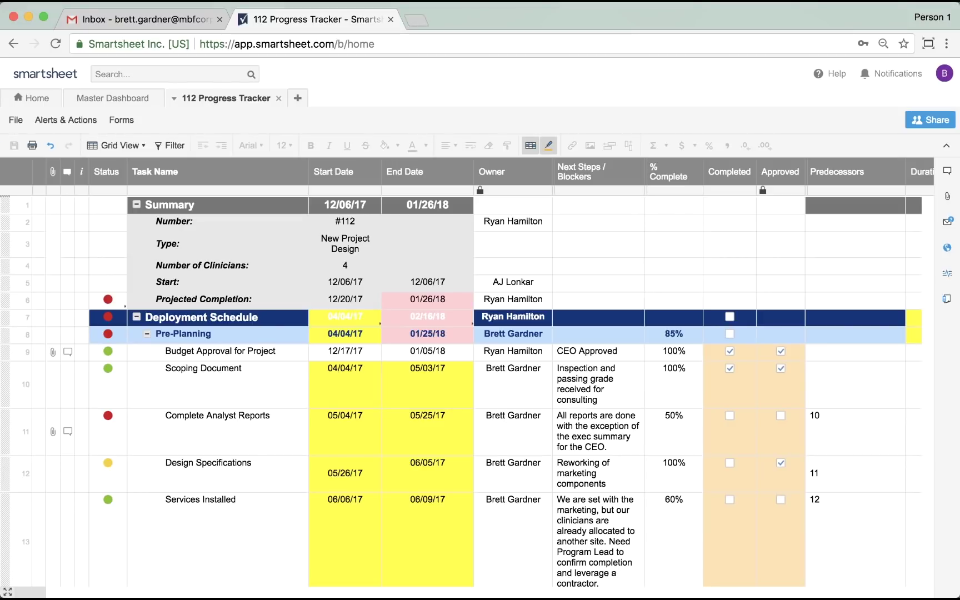
Set Complete Analyst Reports' status to Green, save, and open the sheet behind the 4 pending approvals.
left_click(117, 422)
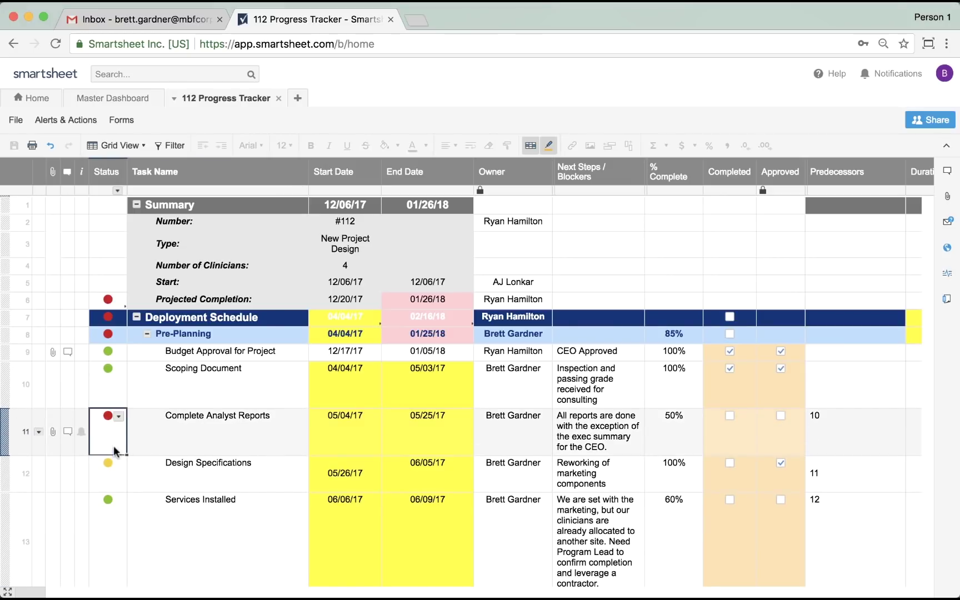
left_click(120, 420)
left_click(116, 485)
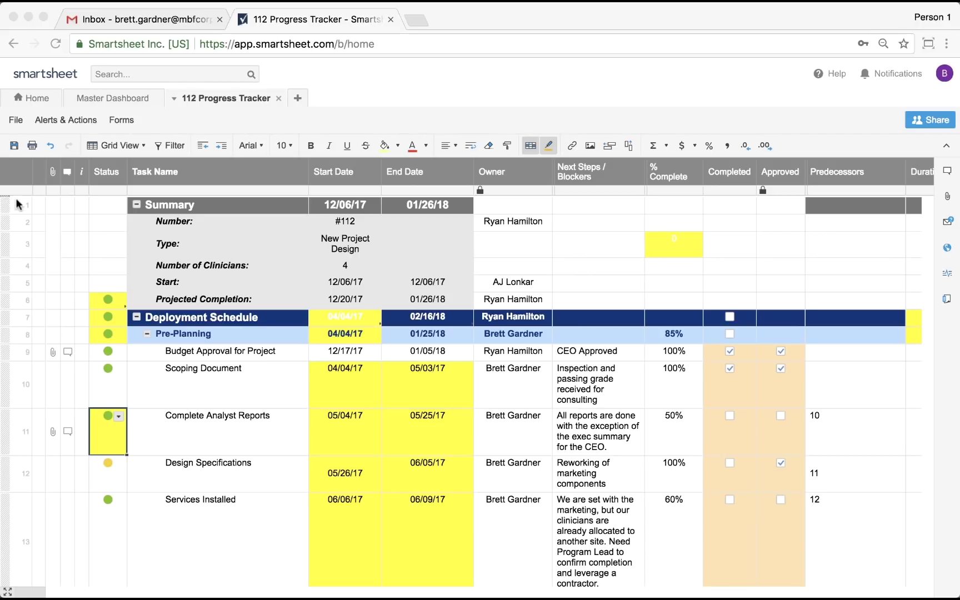
left_click(14, 146)
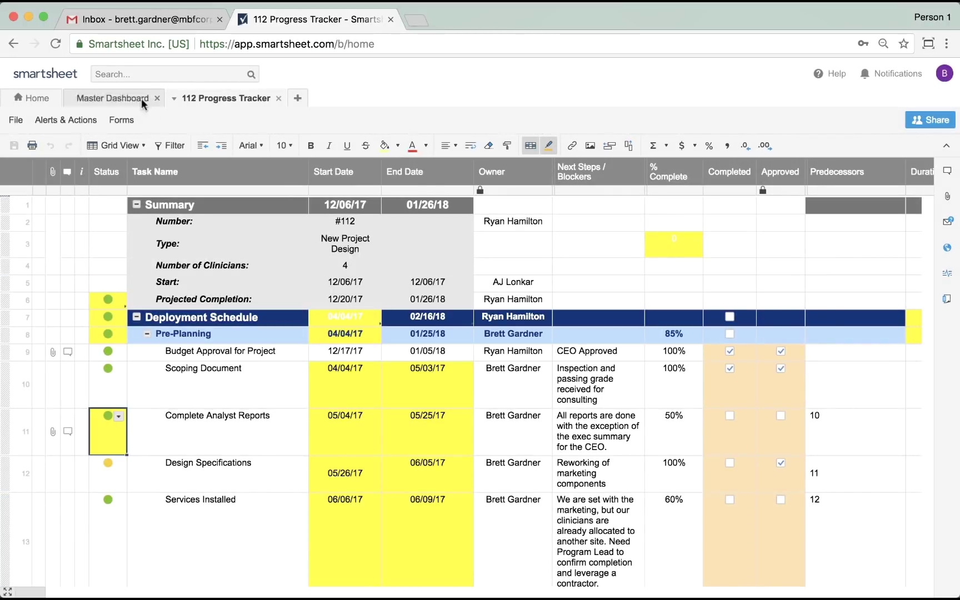
left_click(117, 99)
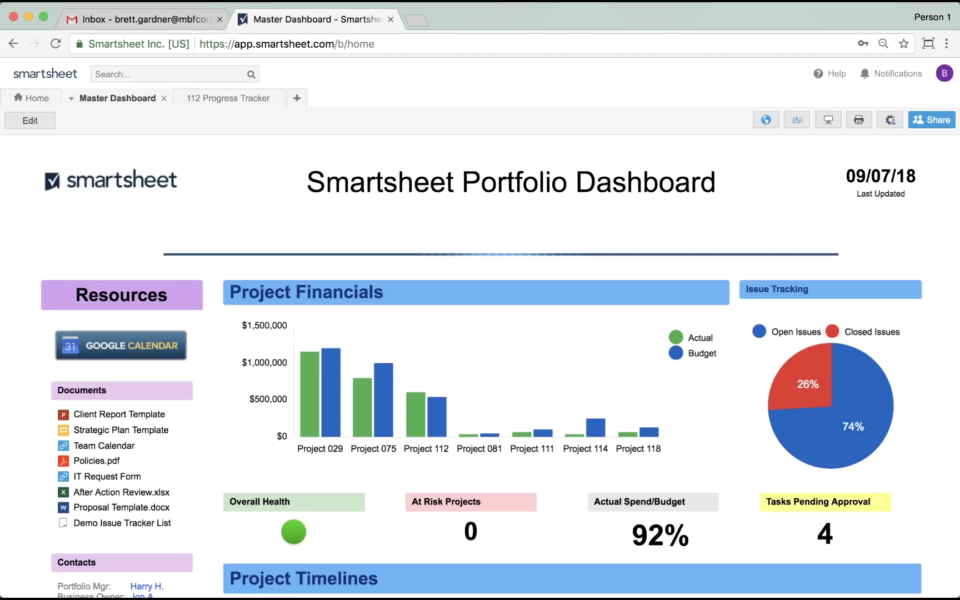
left_click(830, 536)
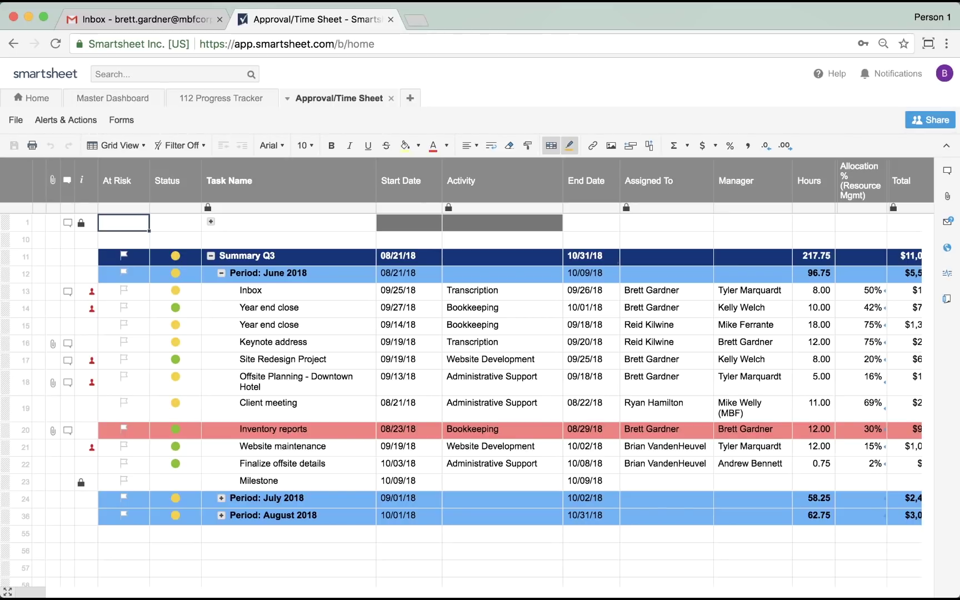
left_click(551, 146)
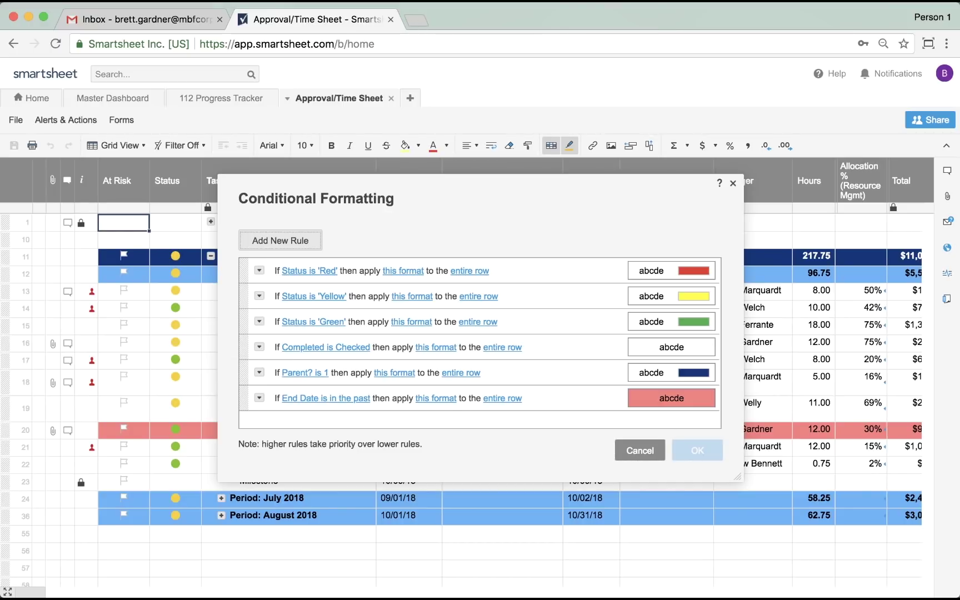
left_click(639, 450)
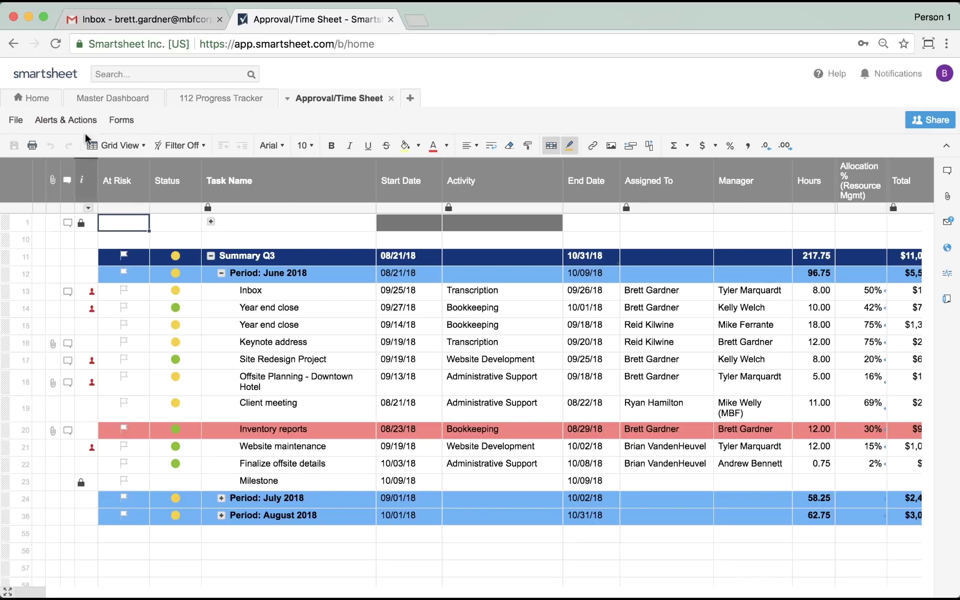
Review the sheet's existing alert and approval rules.
left_click(64, 121)
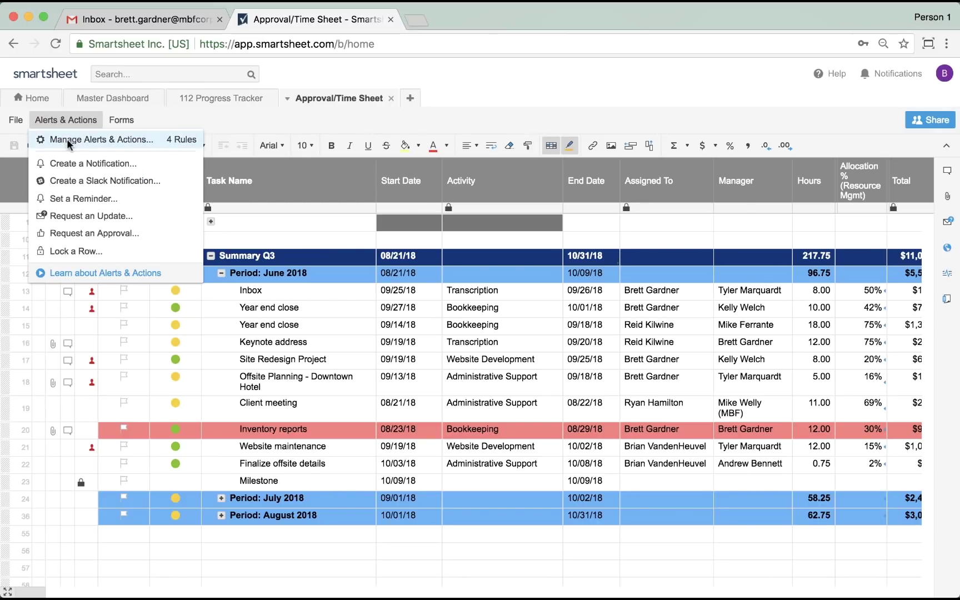
left_click(65, 140)
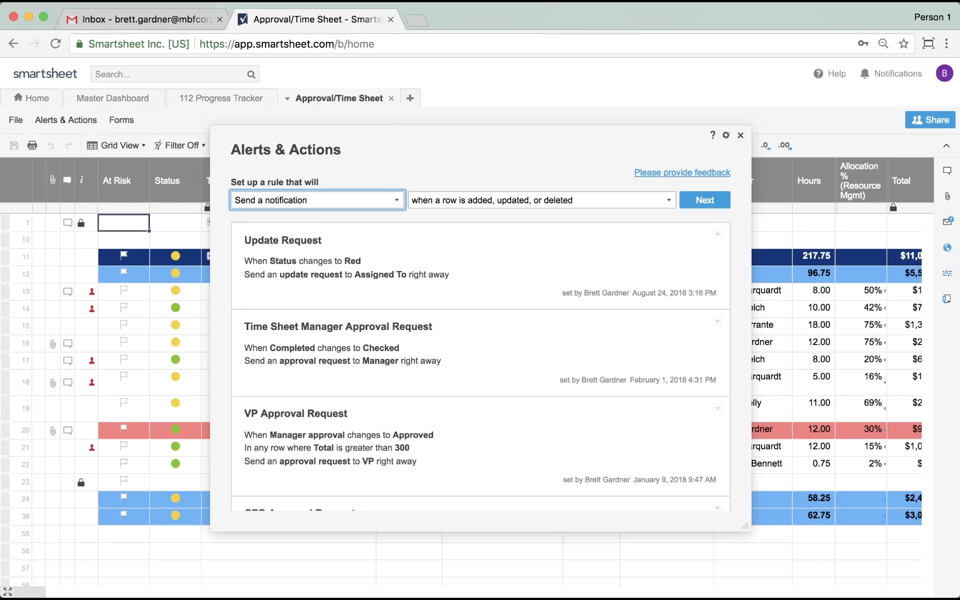
left_click(741, 135)
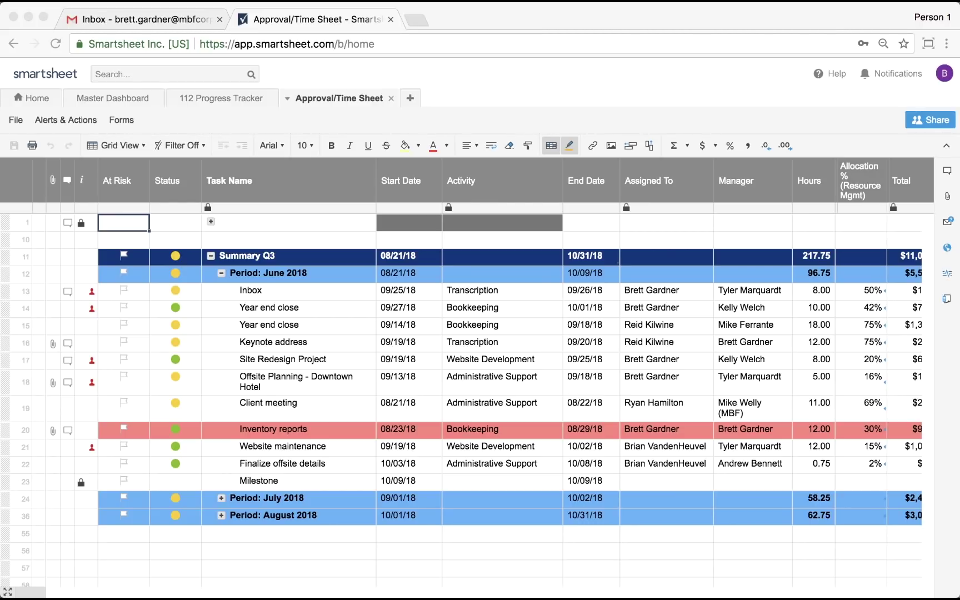
Set the Inventory reports status to Red, save the sheet, and switch to the Gmail inbox.
left_click(192, 431)
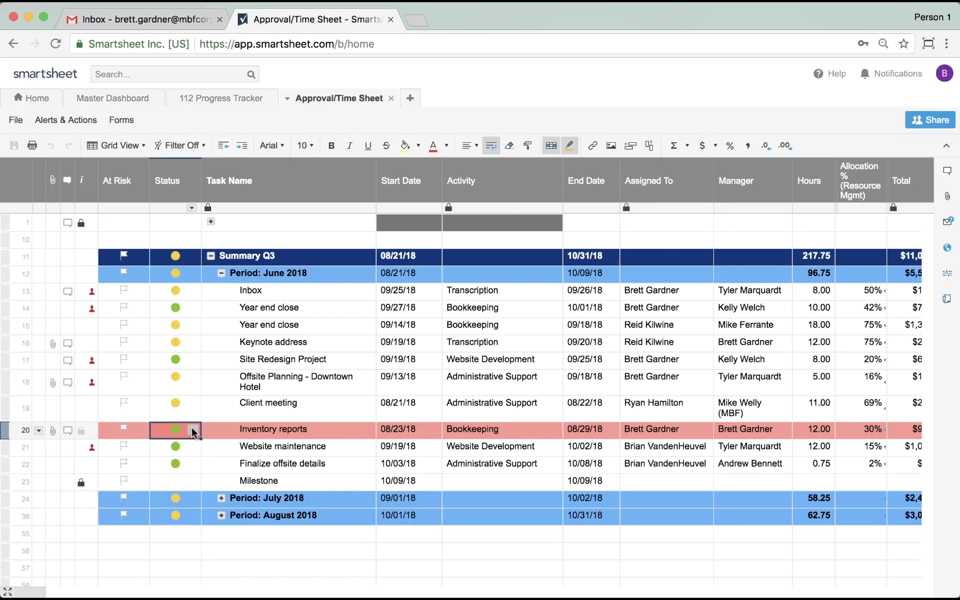
left_click(192, 431)
left_click(185, 446)
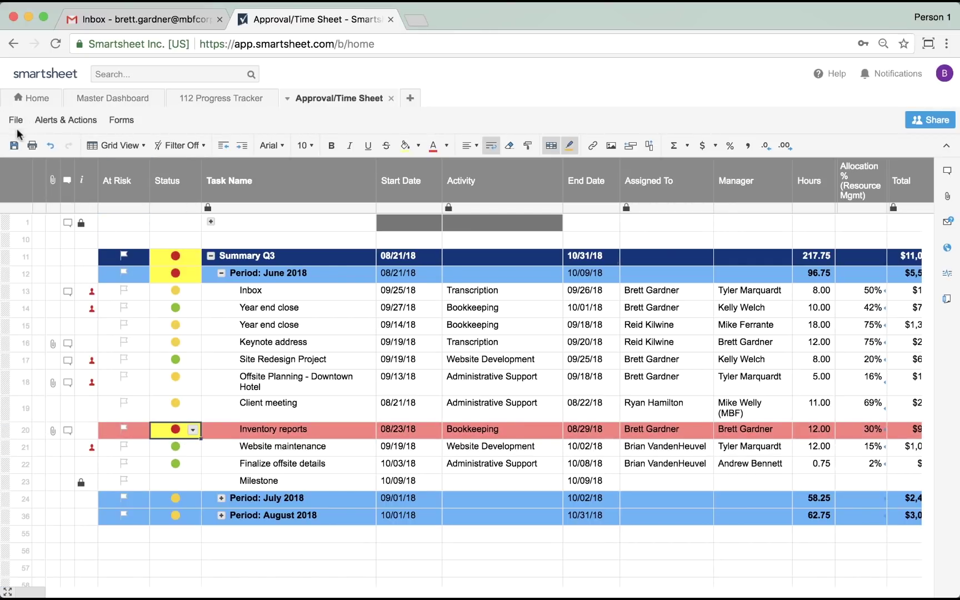
left_click(13, 146)
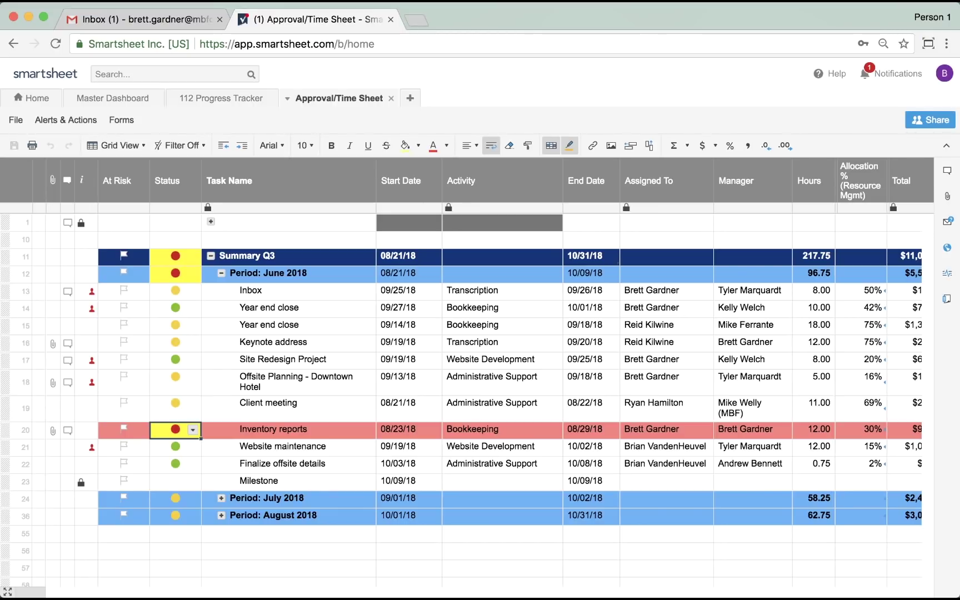
left_click(156, 21)
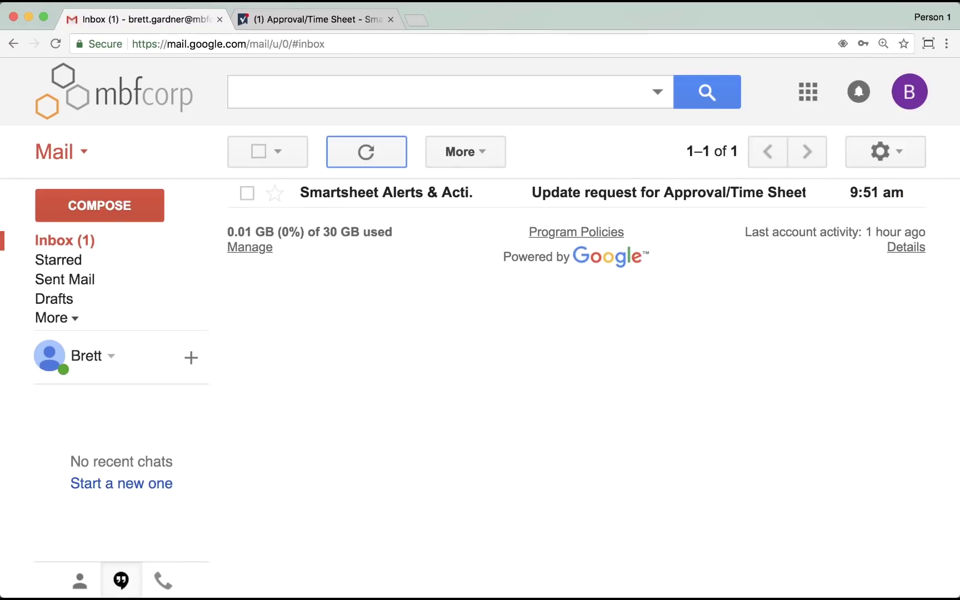
Open the Smartsheet Alerts update request email and scroll through its contents.
left_click(394, 194)
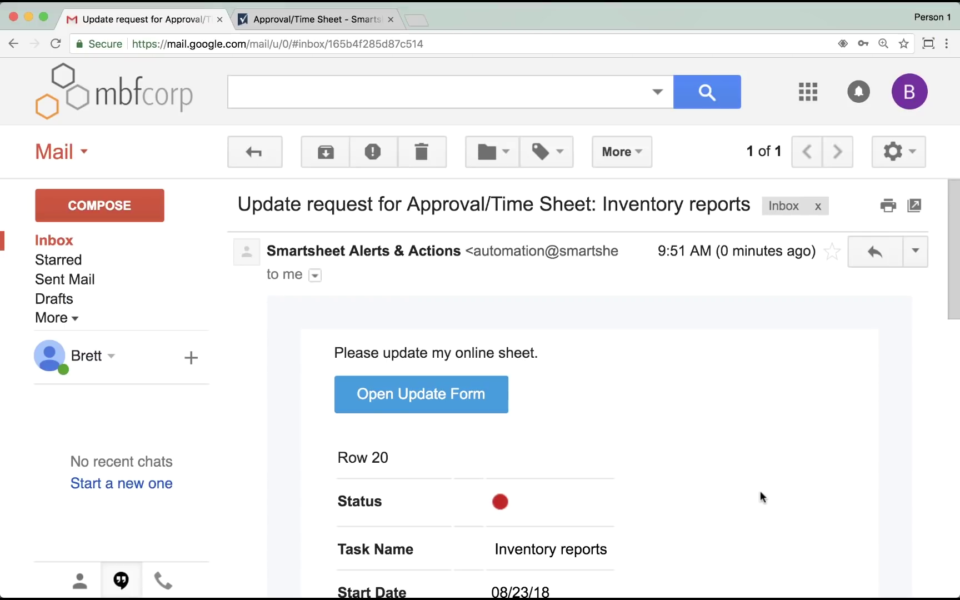
scroll(760, 492, "down", 3)
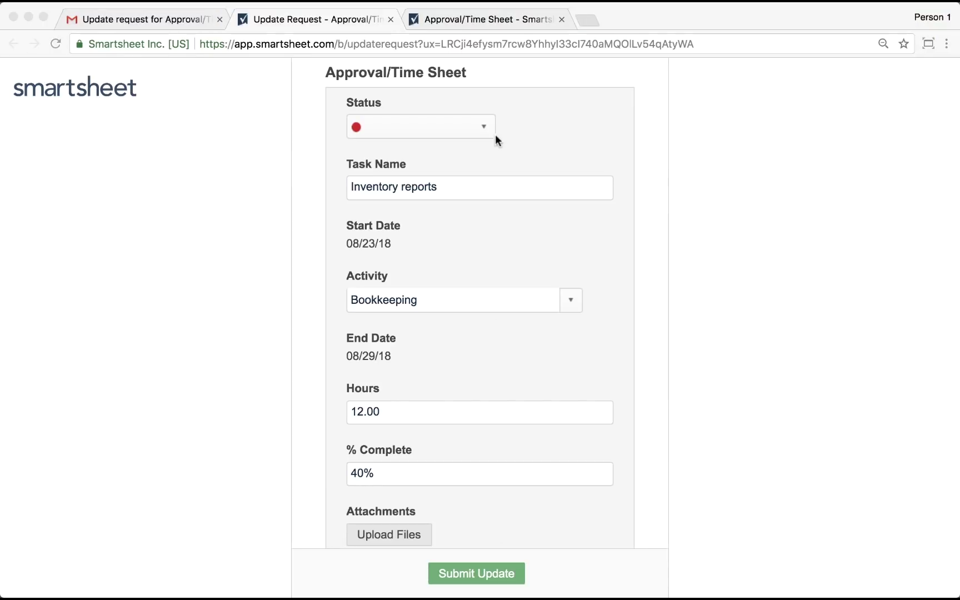
Submit the form with Status Green and % Complete 100%, then return to the Approval/Time Sheet.
left_click(479, 133)
left_click(413, 216)
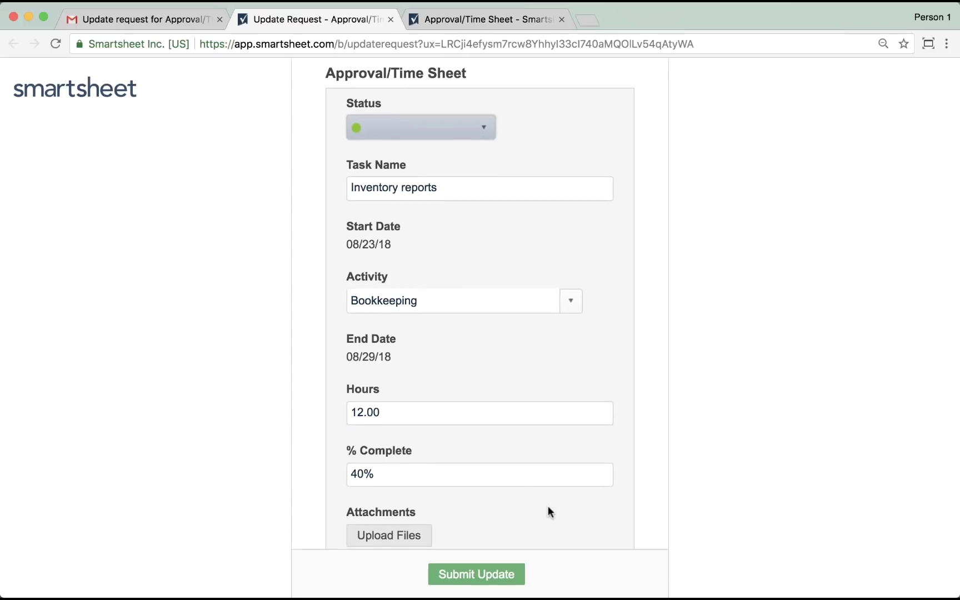
left_click(357, 473)
key("BackSpace")
type("10")
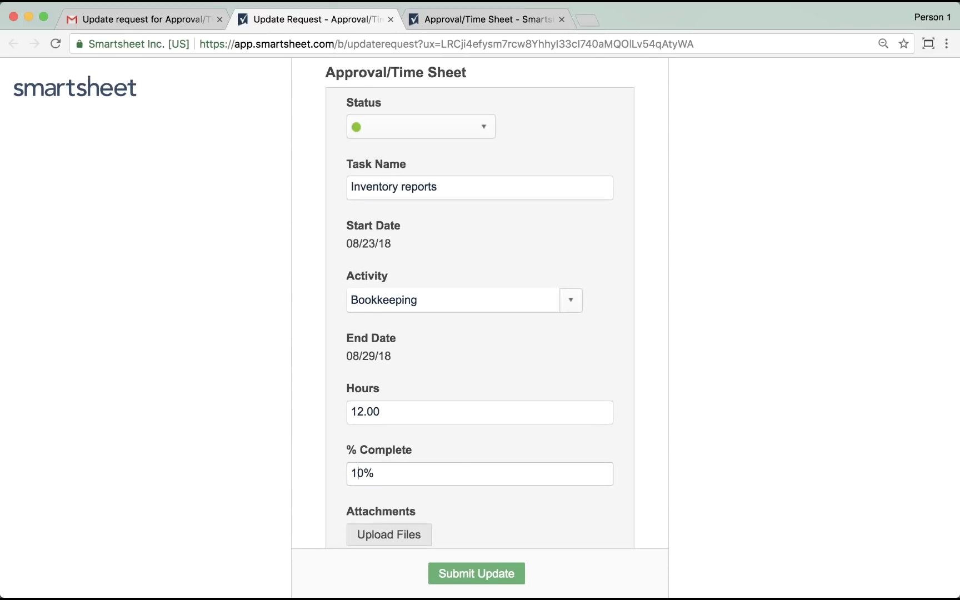
left_click(443, 574)
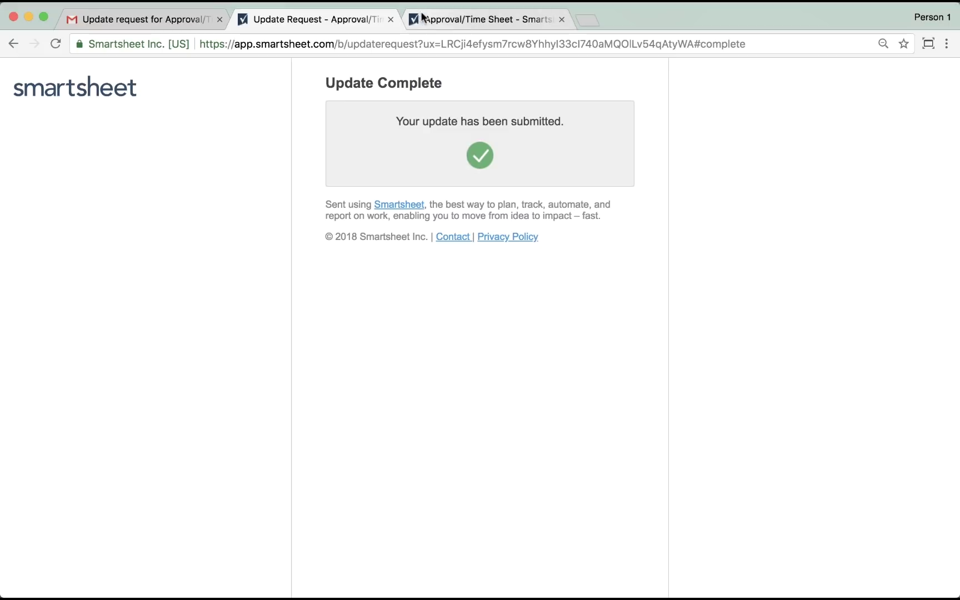
left_click(424, 18)
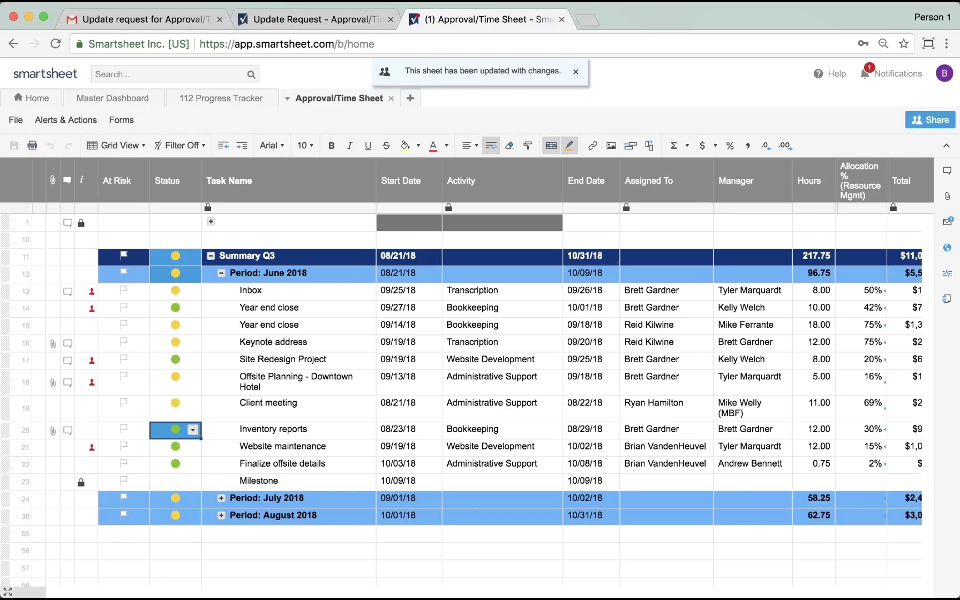
scroll(626, 524, "down", 1)
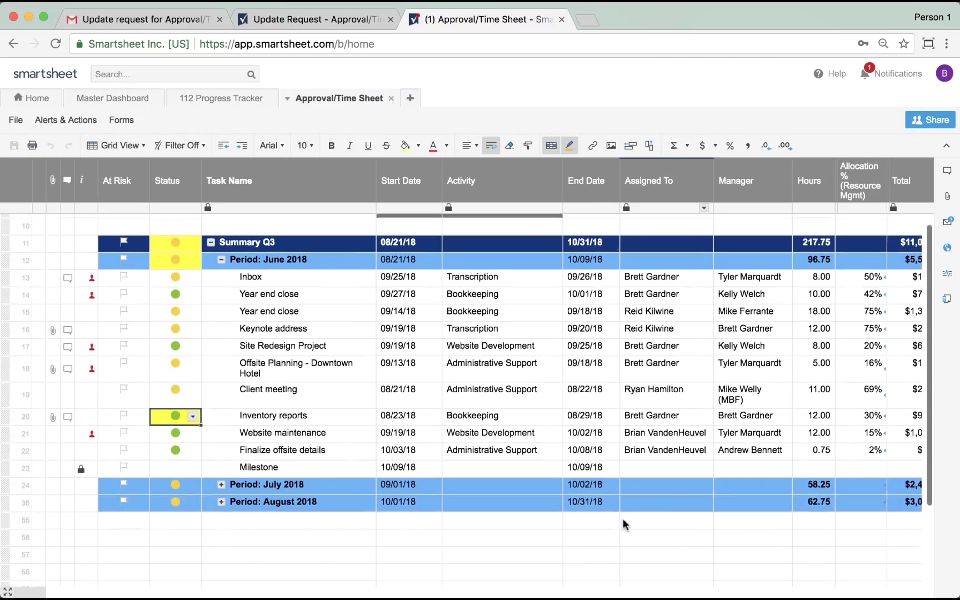
scroll(625, 525, "down", 1)
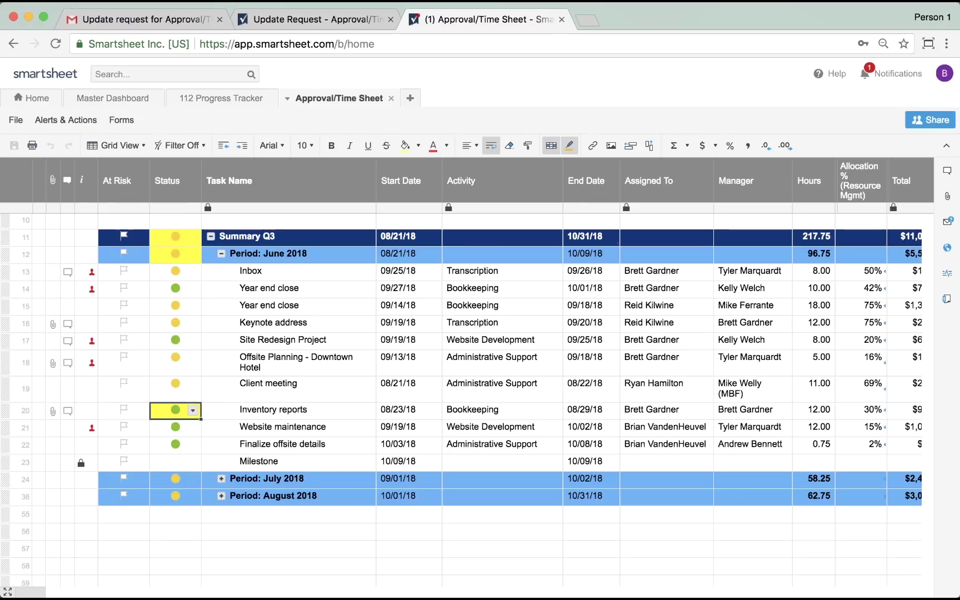
scroll(791, 467, "right", 5)
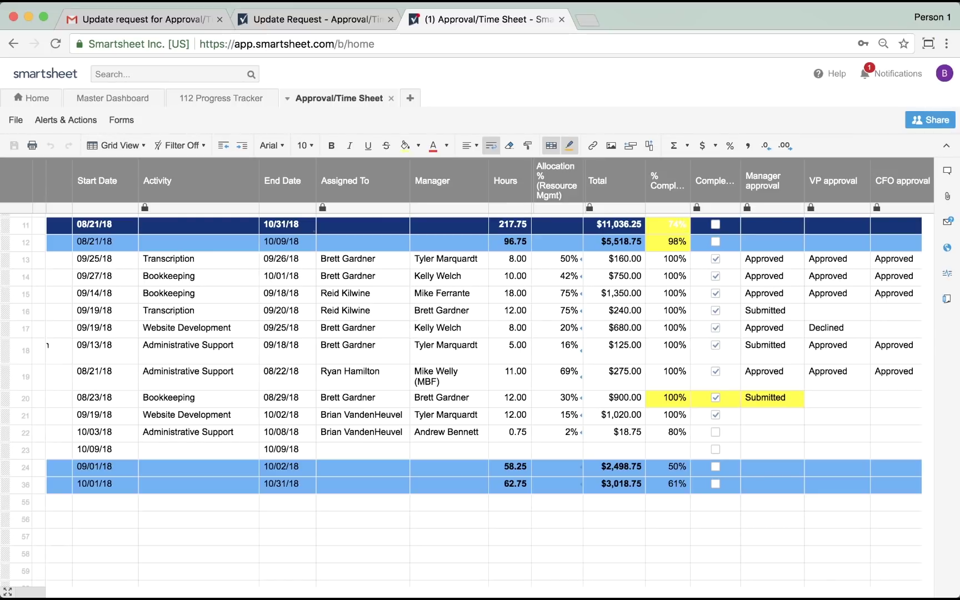
Open the newest approval request from Notifications and approve the Inventory reports request.
left_click(889, 72)
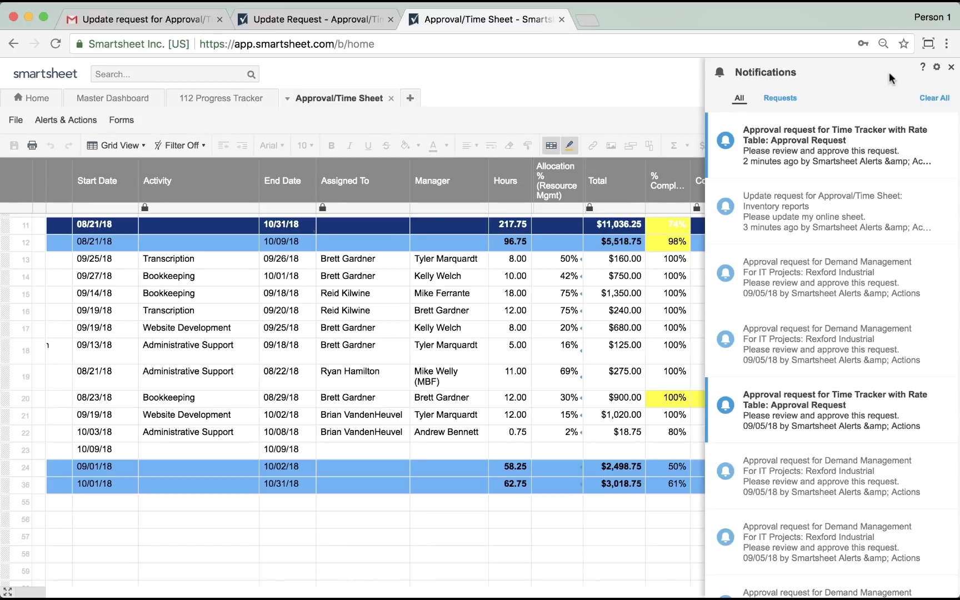
left_click(816, 146)
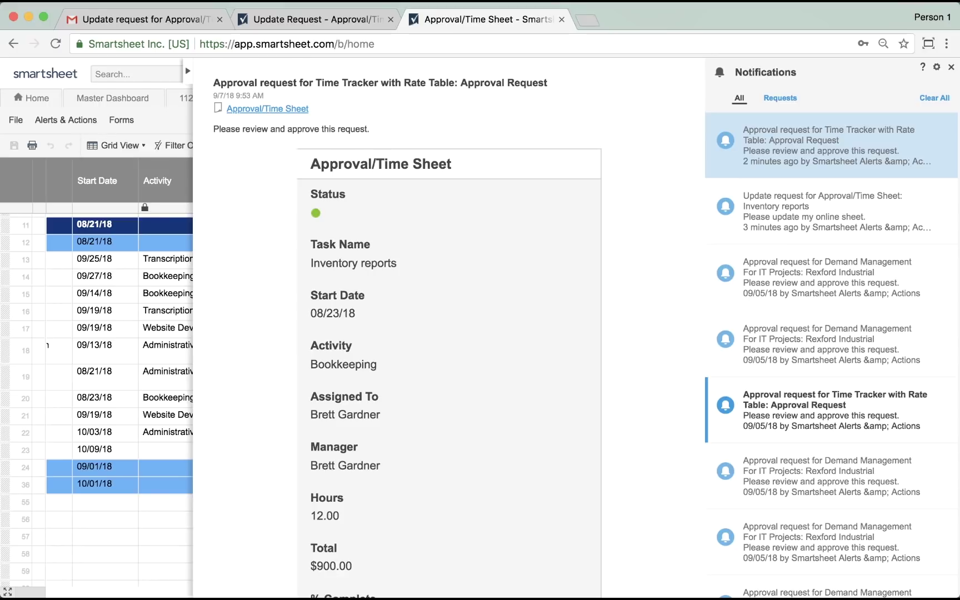
scroll(426, 461, "down", 10)
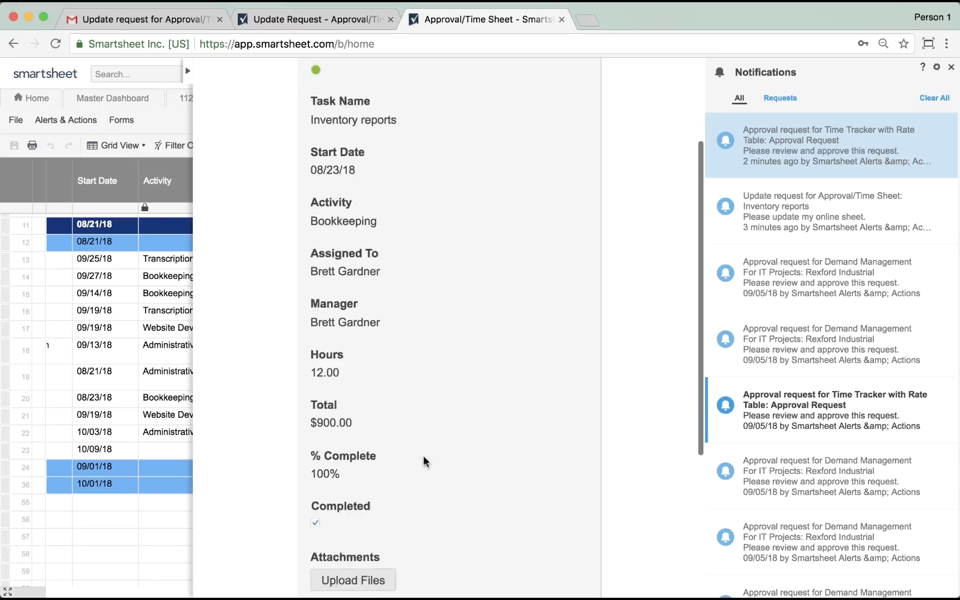
left_click(469, 517)
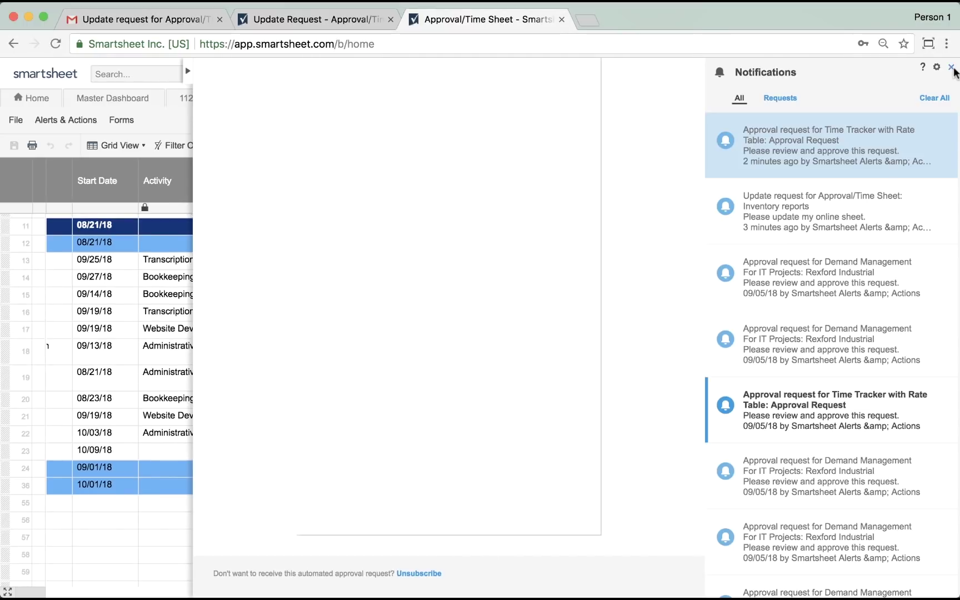
Close the Notifications panel to view Inventory reports marked Approved with VP approval Submitted.
left_click(952, 68)
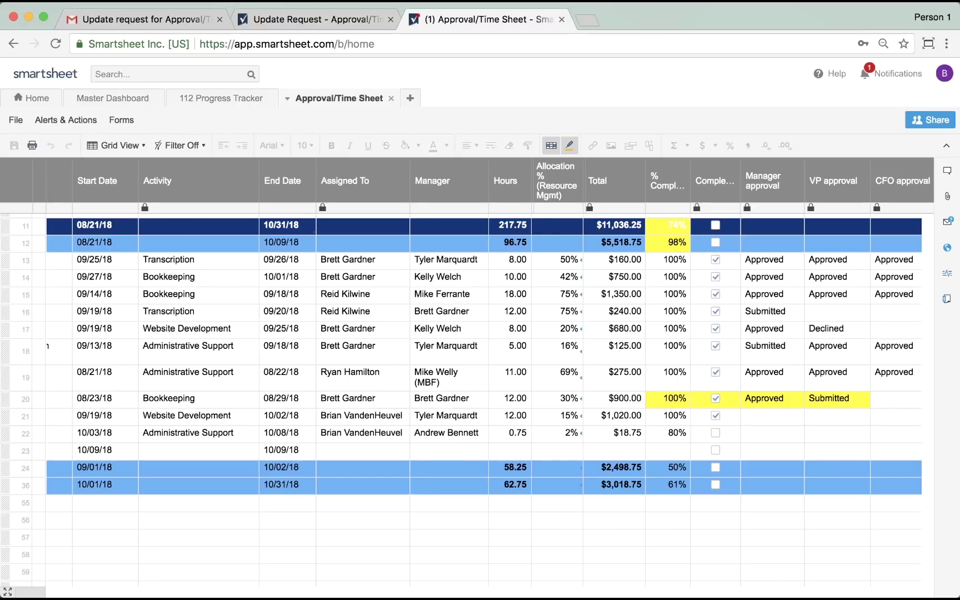
Create a new row report named 'My tasks' from the + tab.
left_click(410, 98)
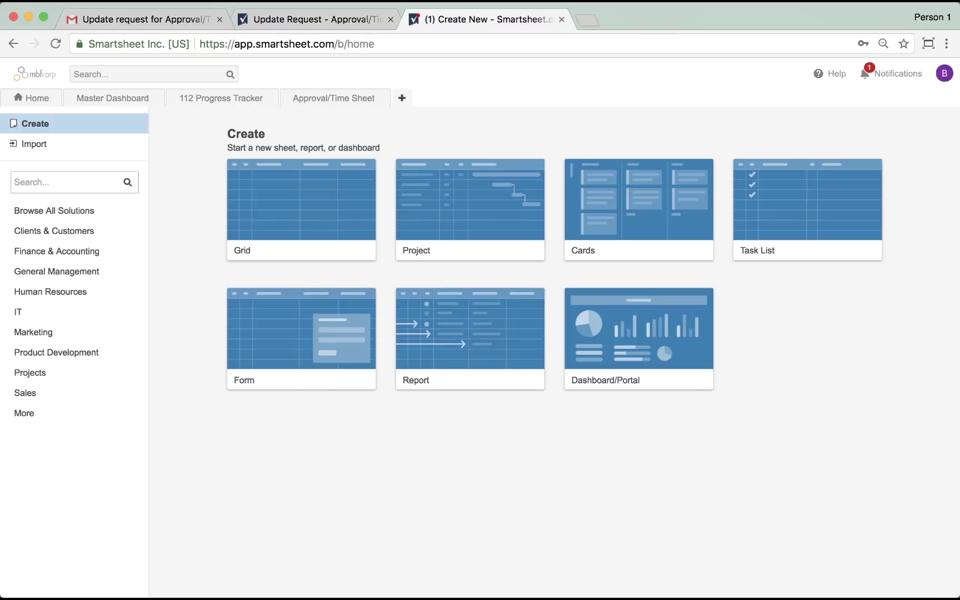
left_click(472, 367)
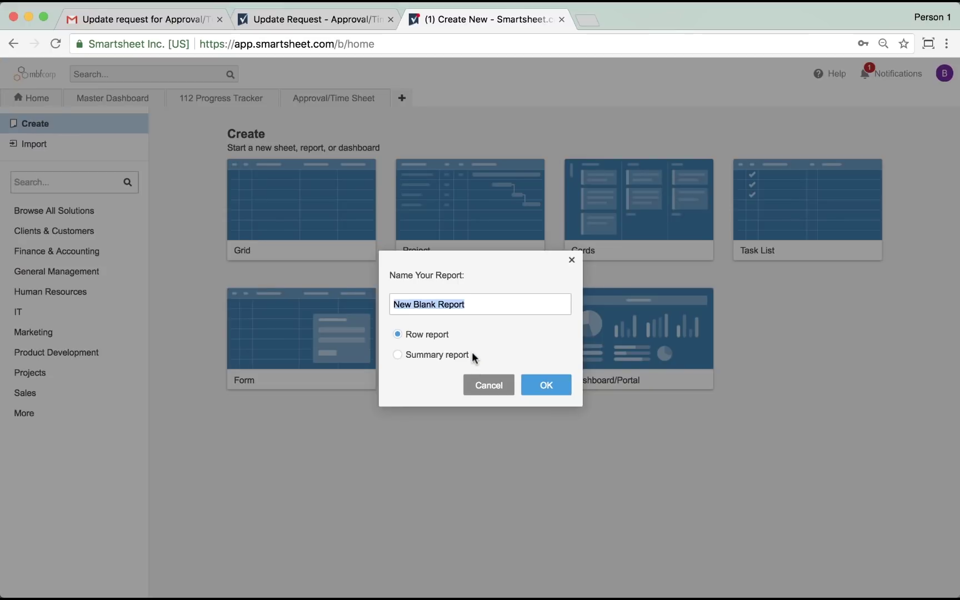
type("My tak")
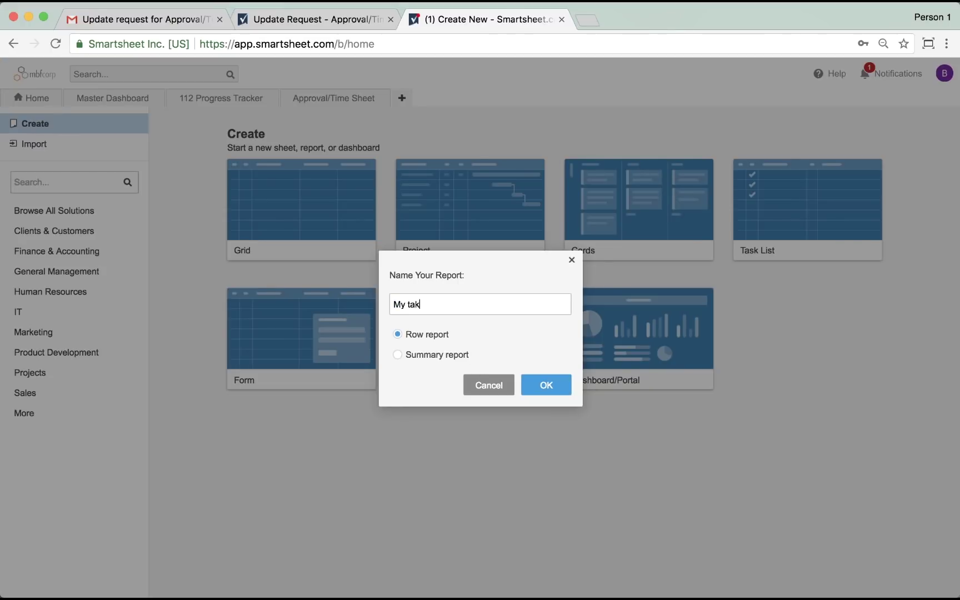
key("BackSpace")
type("sks")
left_click(535, 386)
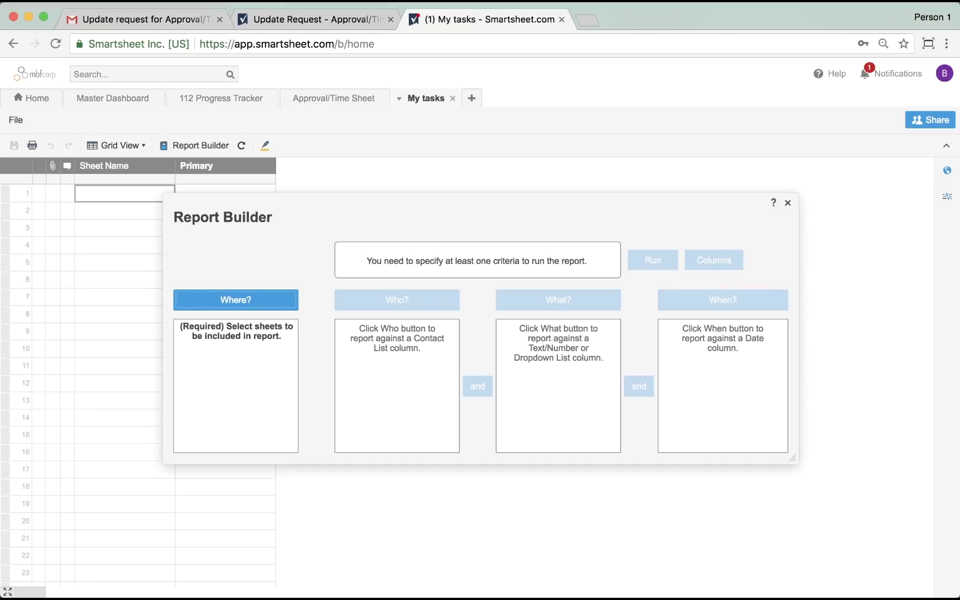
Choose the Approval/Time Sheet as the report's source sheet.
left_click(223, 300)
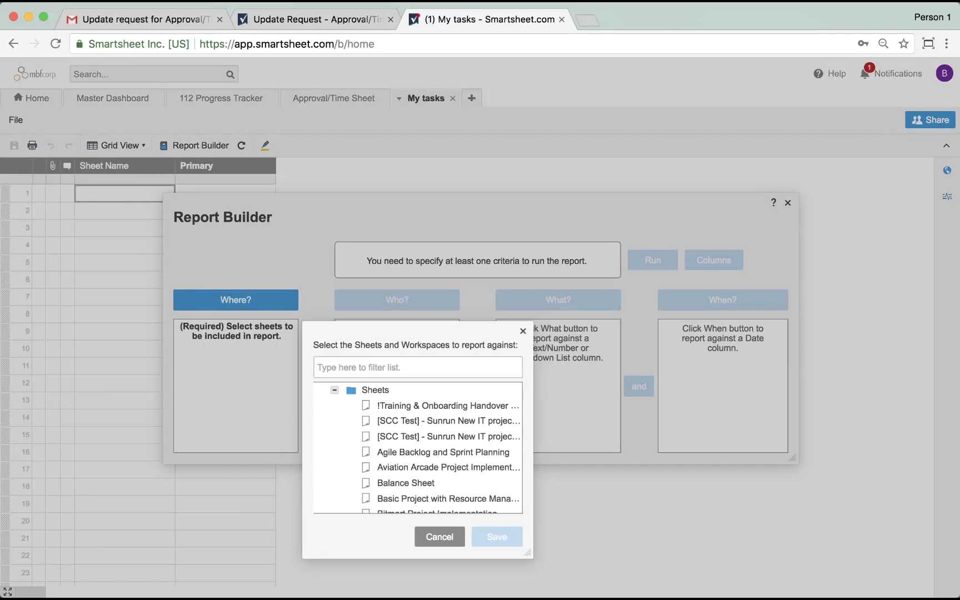
type("approva")
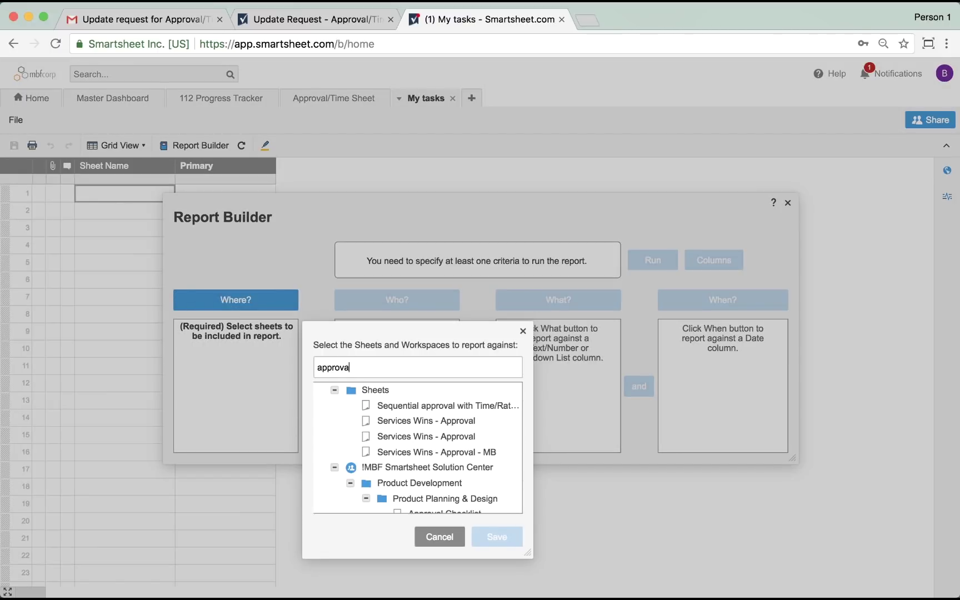
type("l/time")
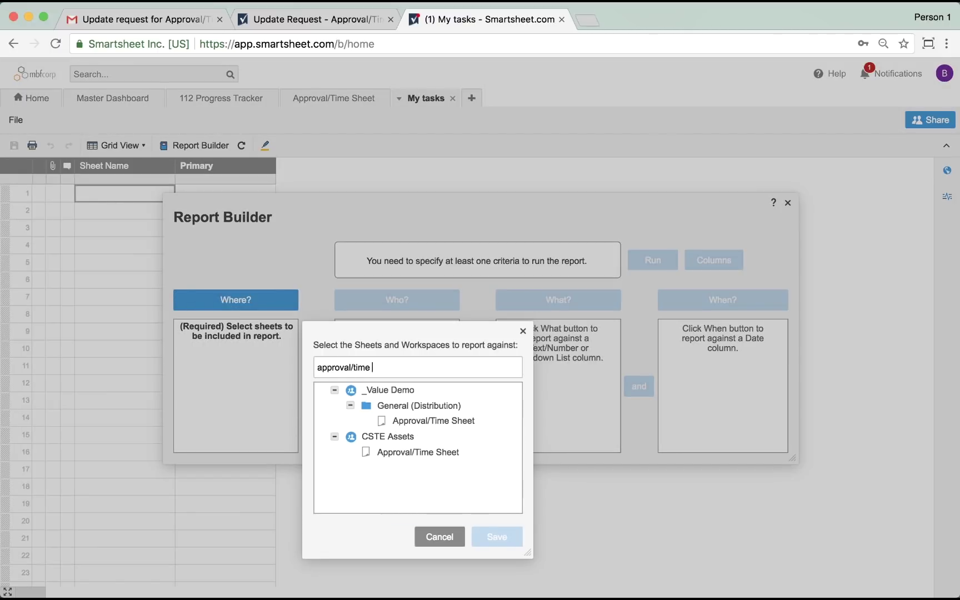
left_click(448, 419)
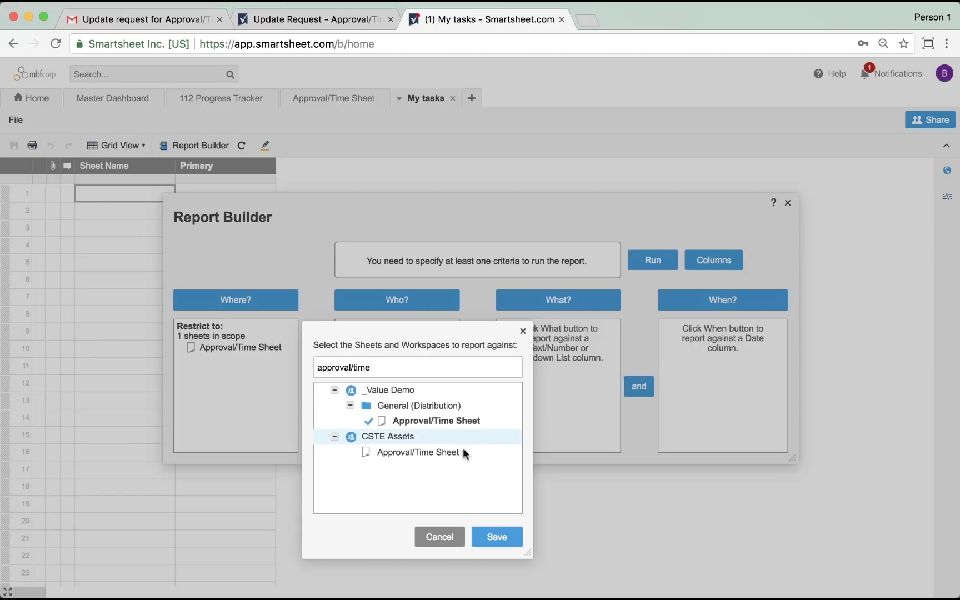
left_click(498, 536)
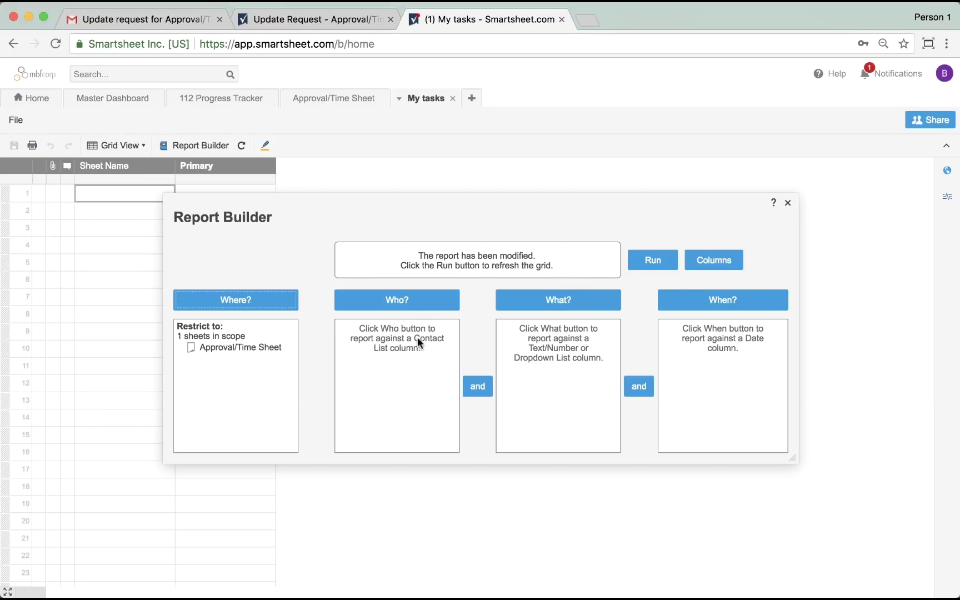
Filter the report to Assigned To equals Current user and run it.
left_click(410, 308)
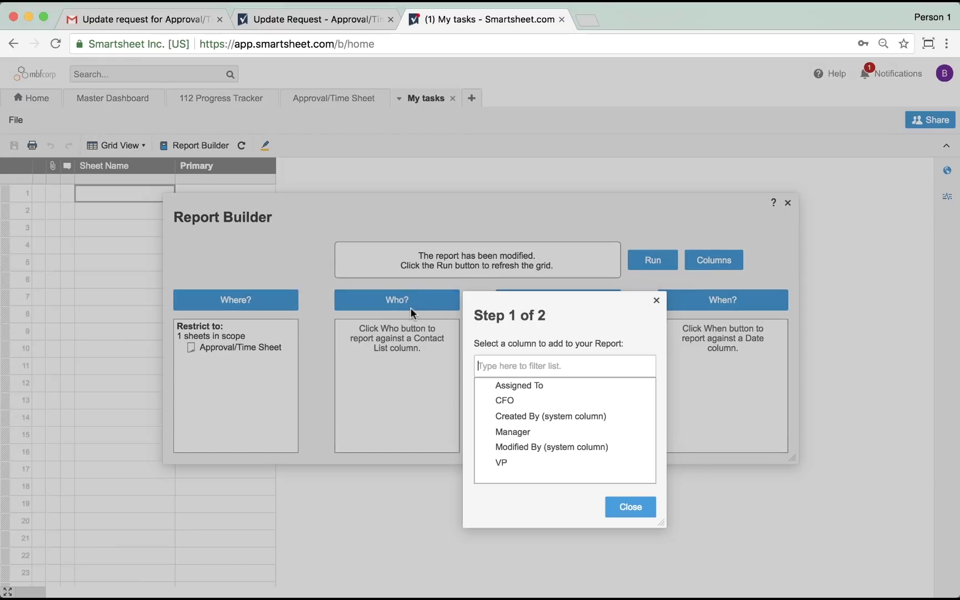
left_click(505, 386)
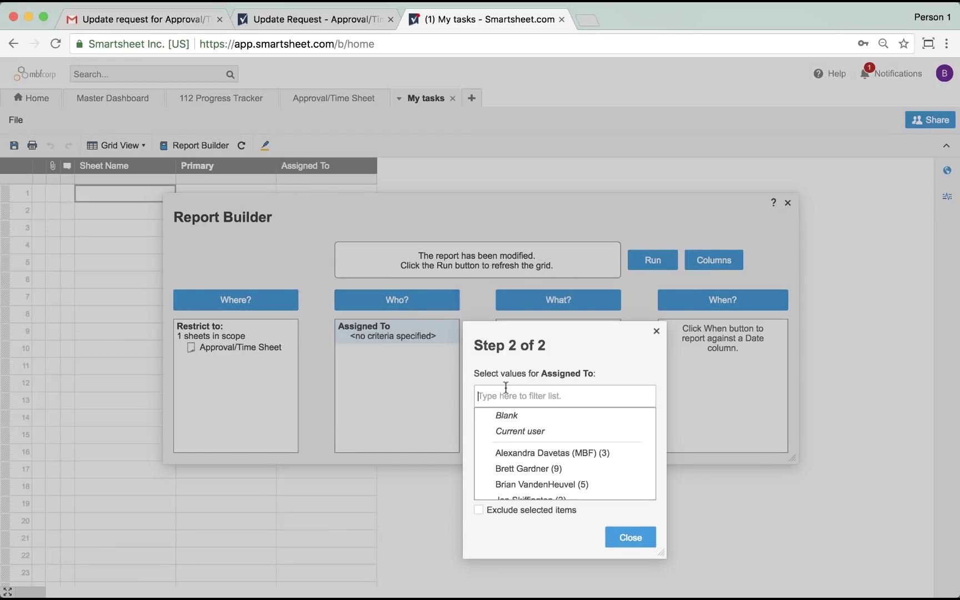
left_click(516, 432)
left_click(613, 532)
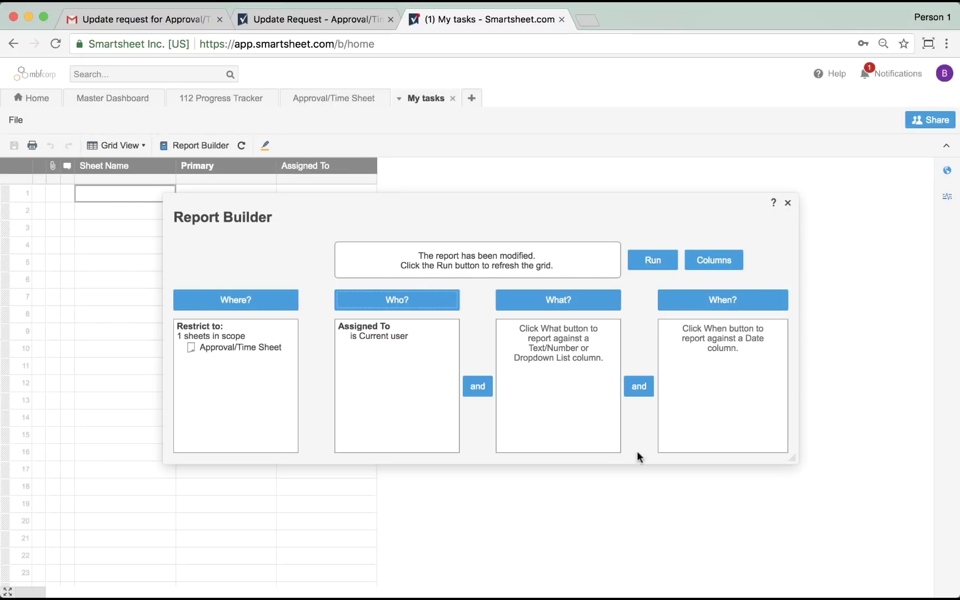
left_click(648, 257)
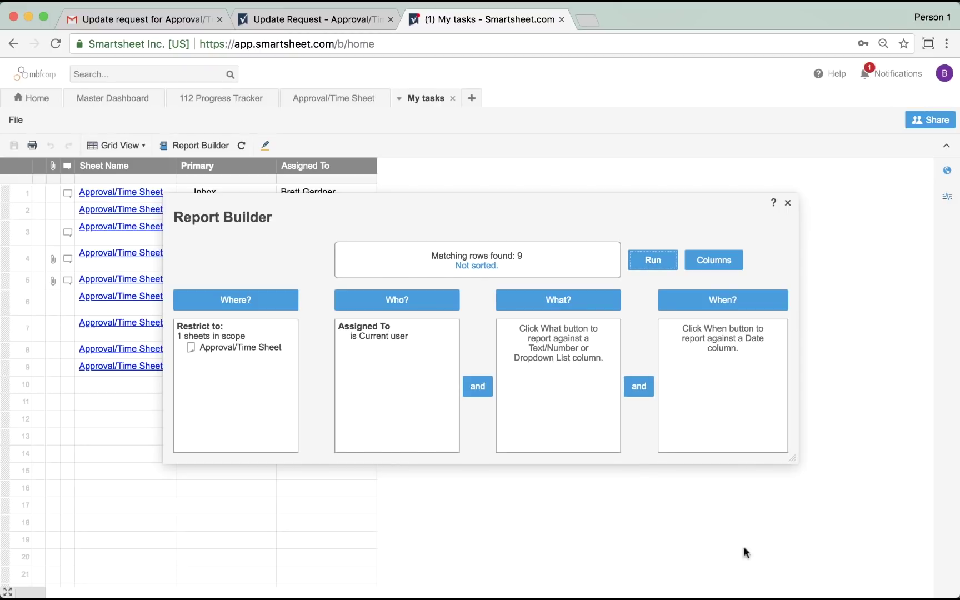
left_click(789, 202)
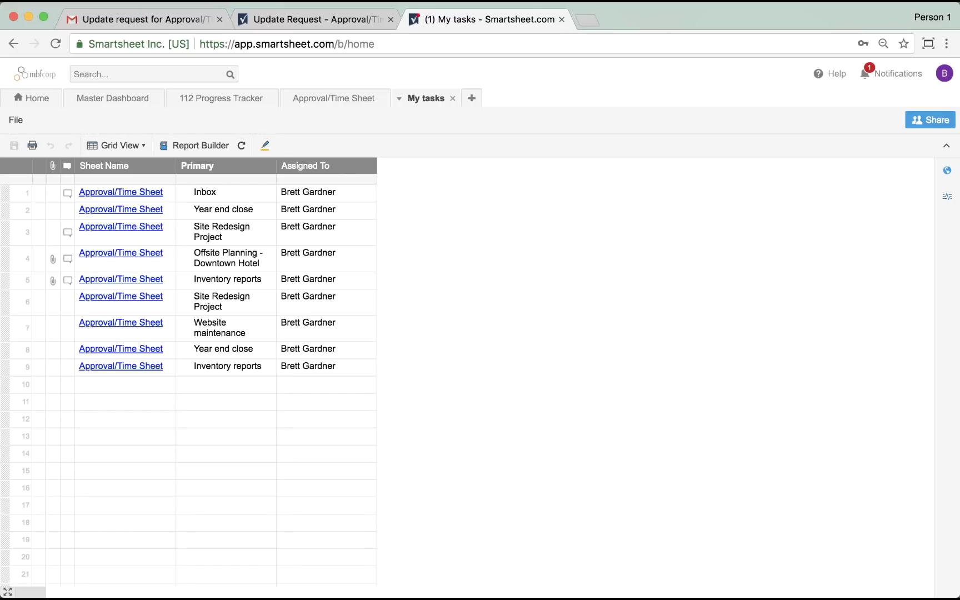
Add the % Complete, Activity and Hours columns to the My tasks report.
left_click(191, 147)
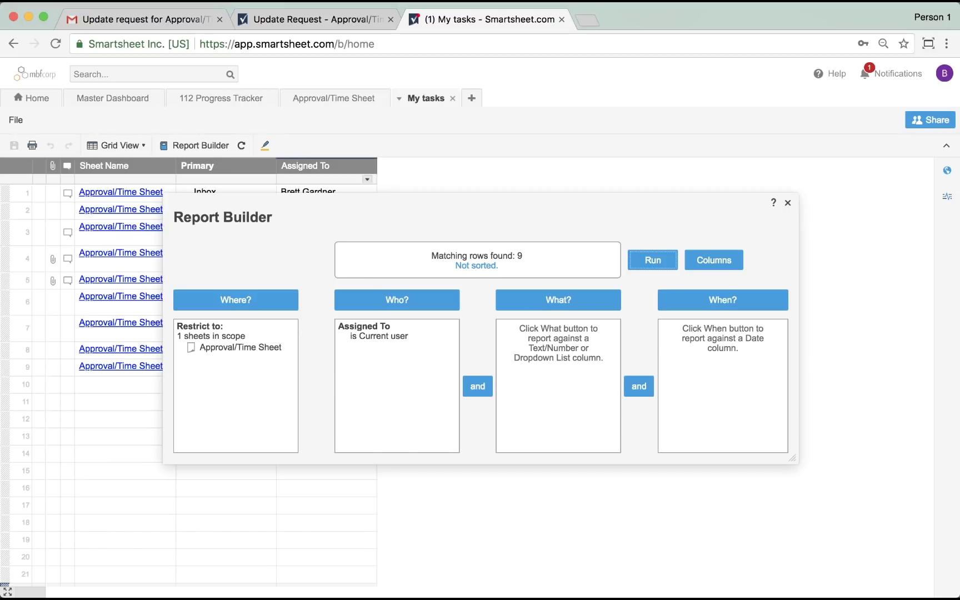
left_click(693, 250)
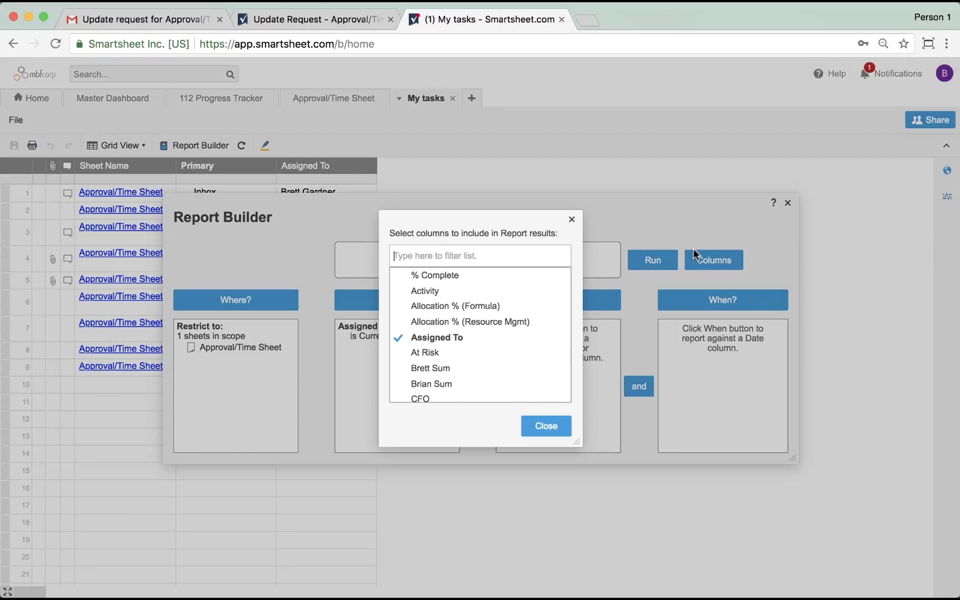
left_click(451, 274)
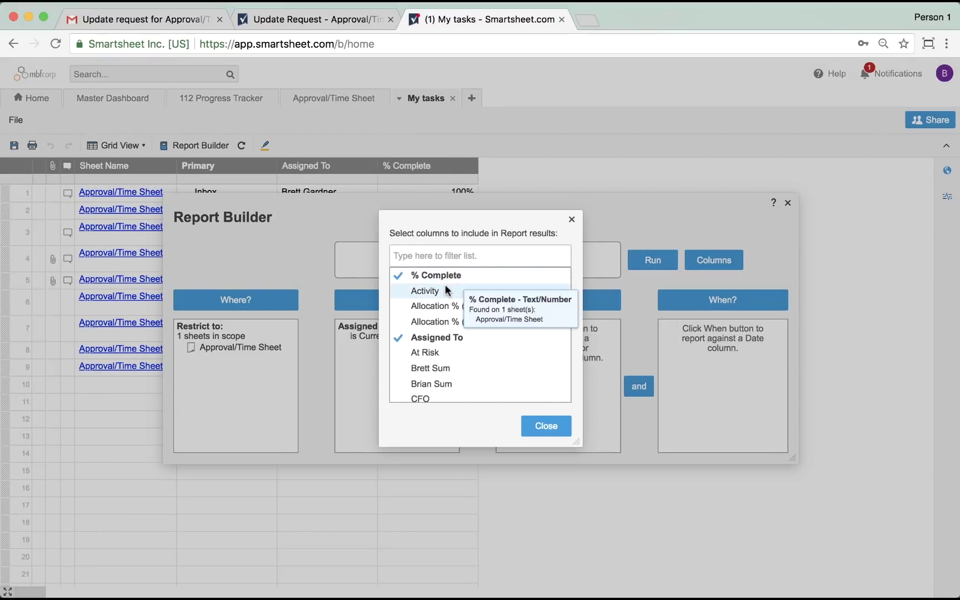
left_click(444, 289)
scroll(444, 291, "down", 10)
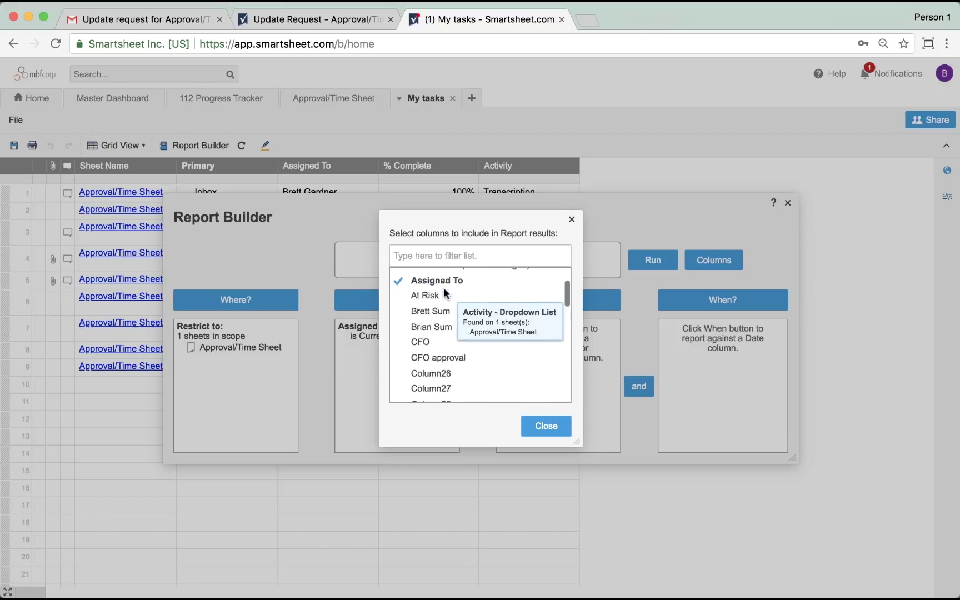
left_click(436, 328)
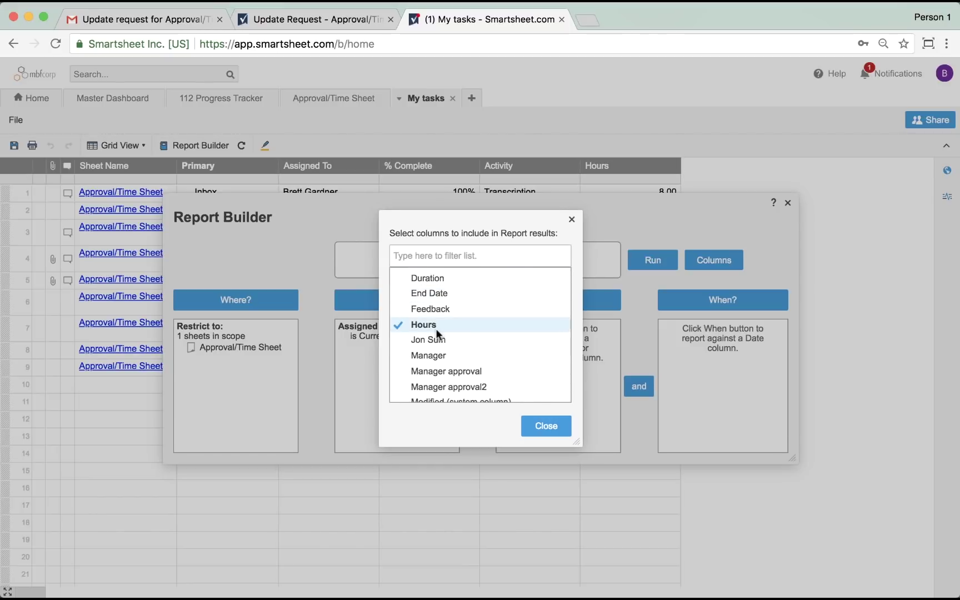
left_click(537, 426)
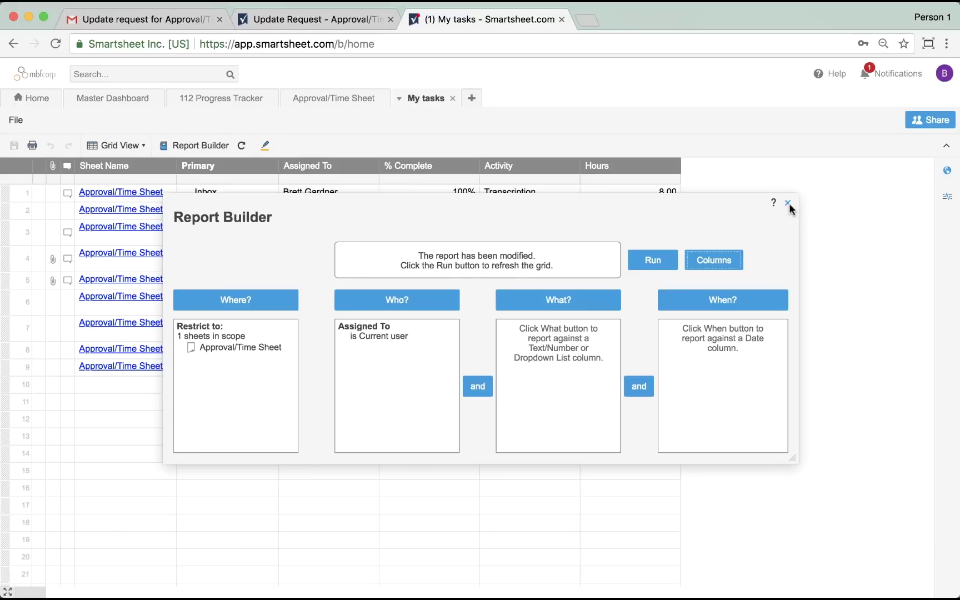
left_click(788, 203)
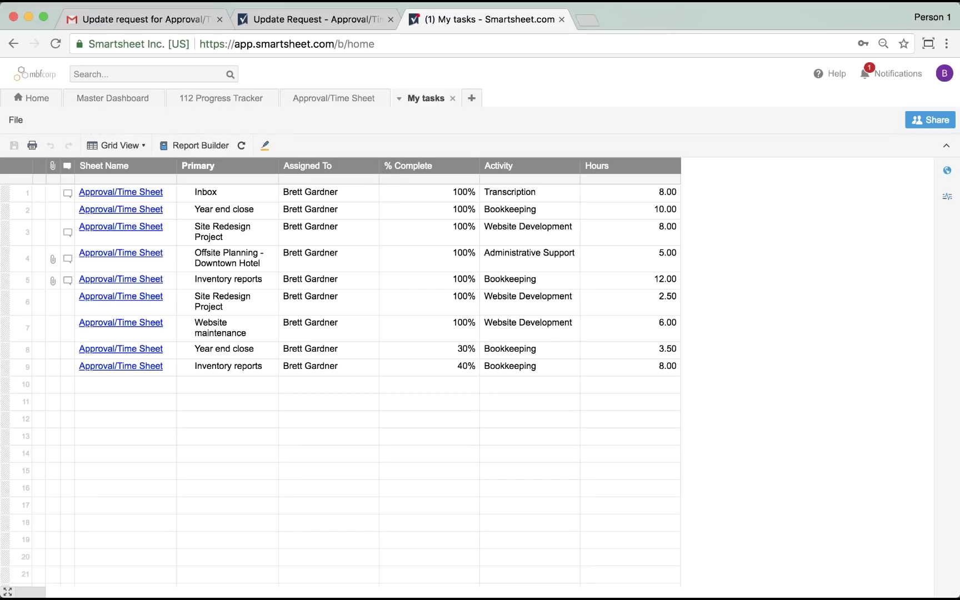
Change row 8's % Complete from 30% to 100% and save the report.
left_click(439, 348)
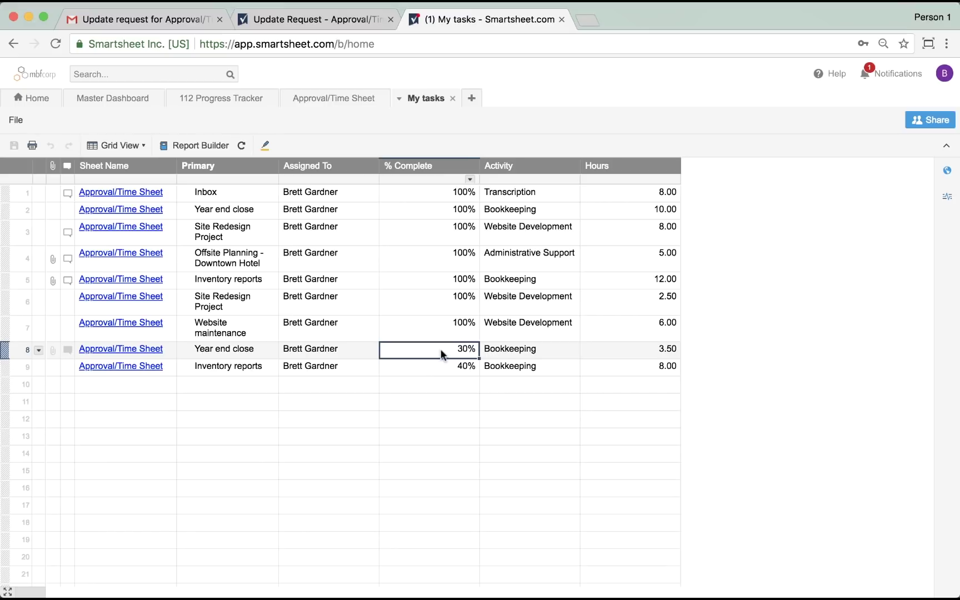
type("100")
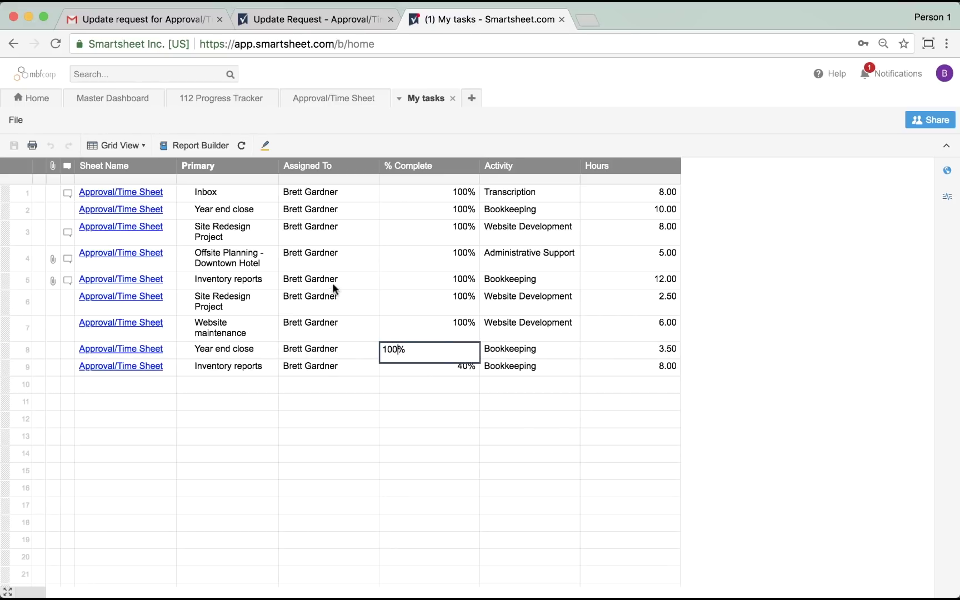
key("Return")
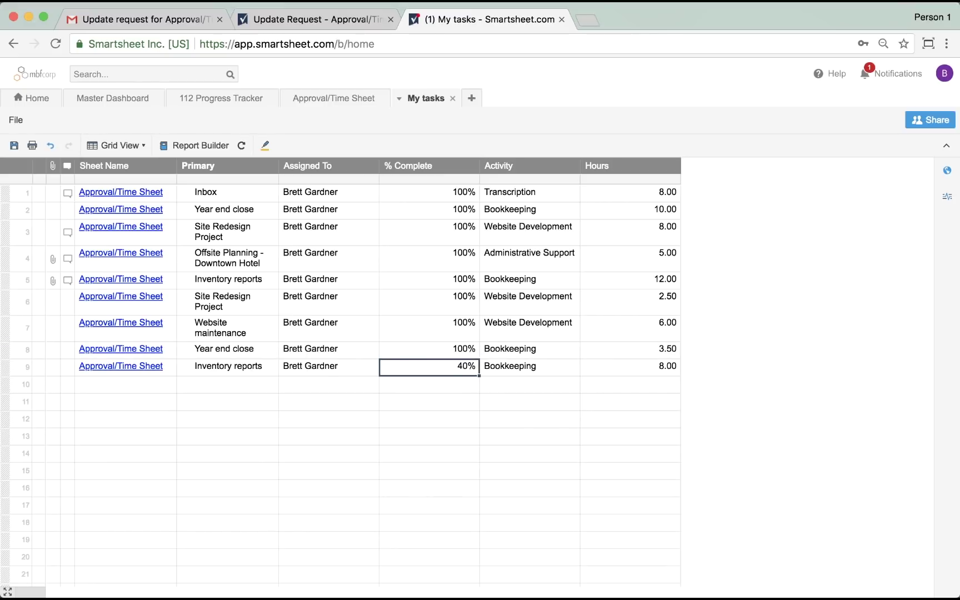
left_click(12, 146)
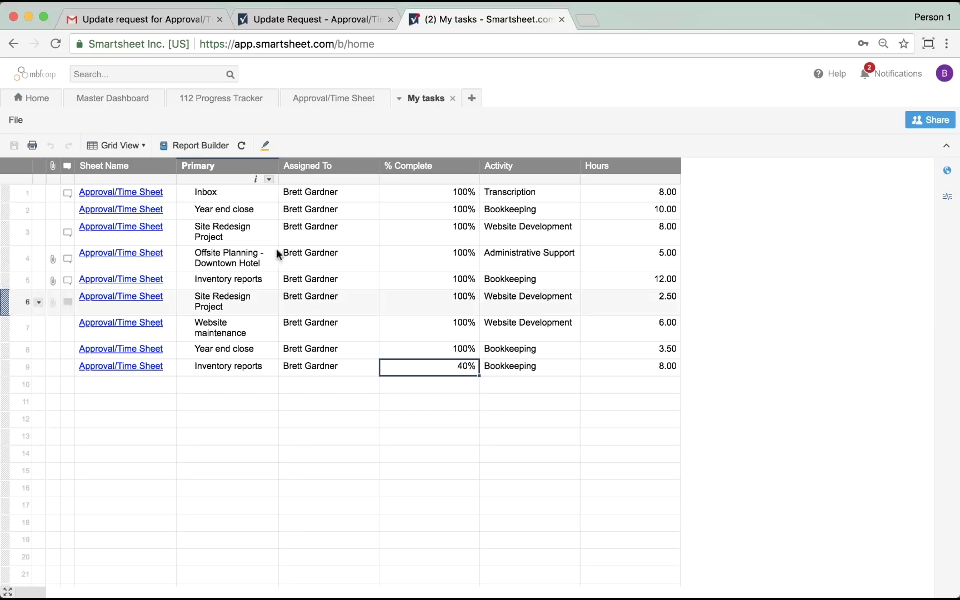
Add a What? criterion excluding % Complete equal to 1, then run the report.
left_click(195, 139)
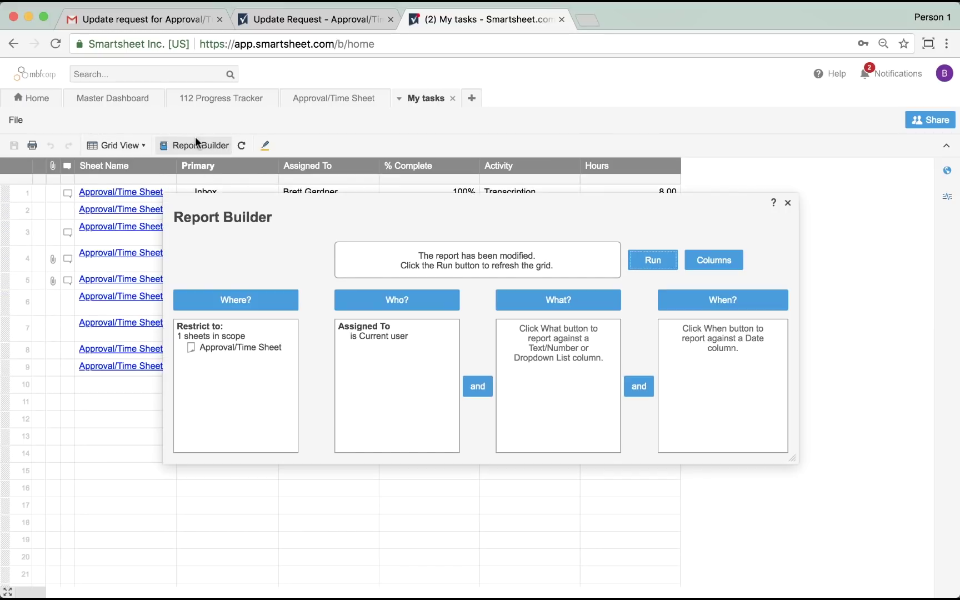
left_click(566, 297)
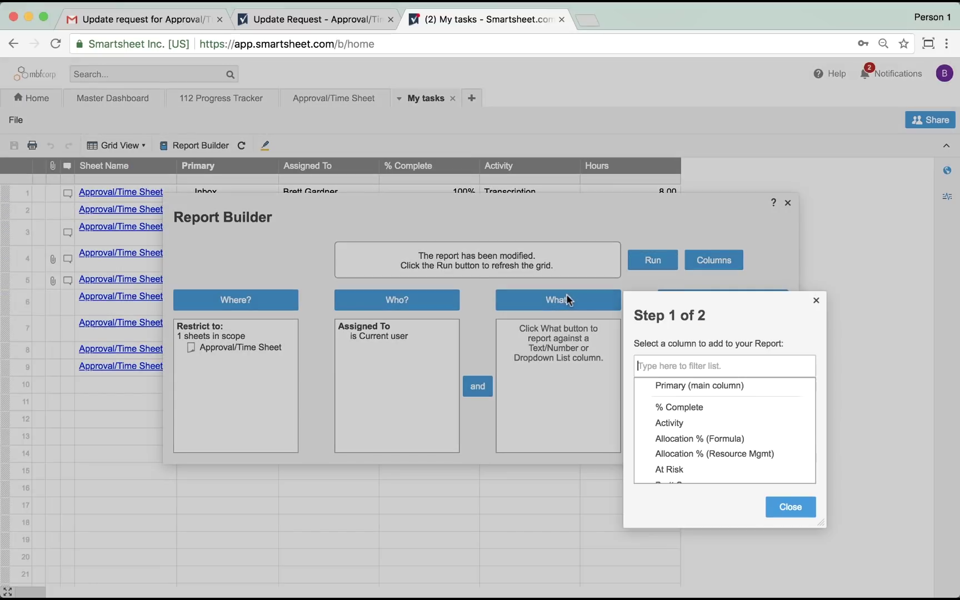
left_click(658, 408)
left_click(284, 391)
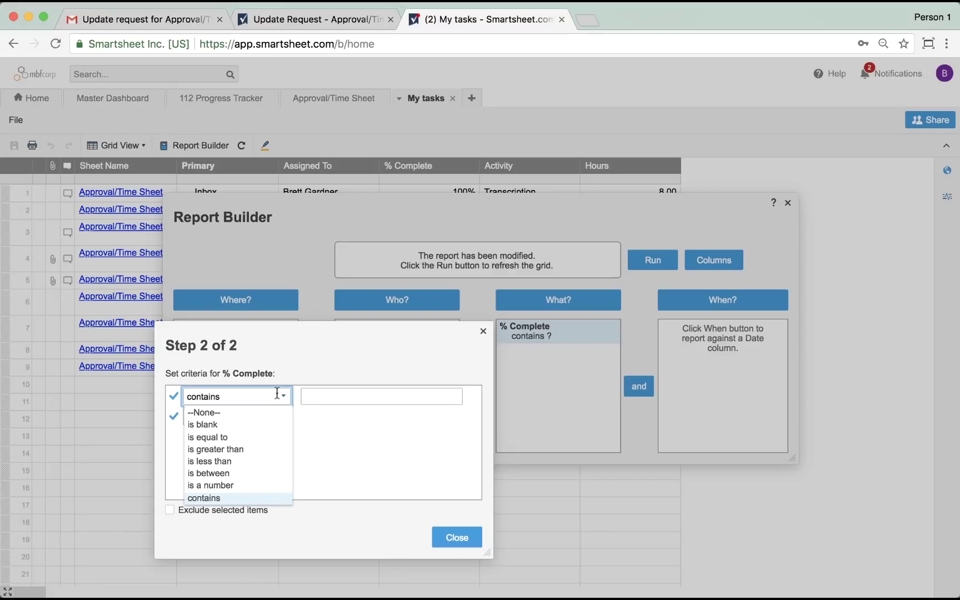
left_click(245, 437)
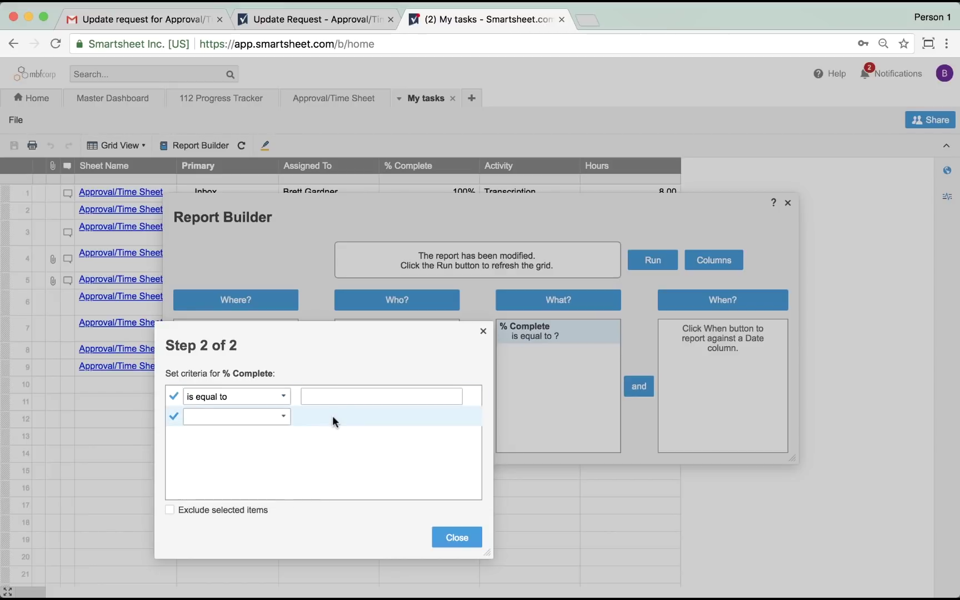
type("1")
left_click(204, 510)
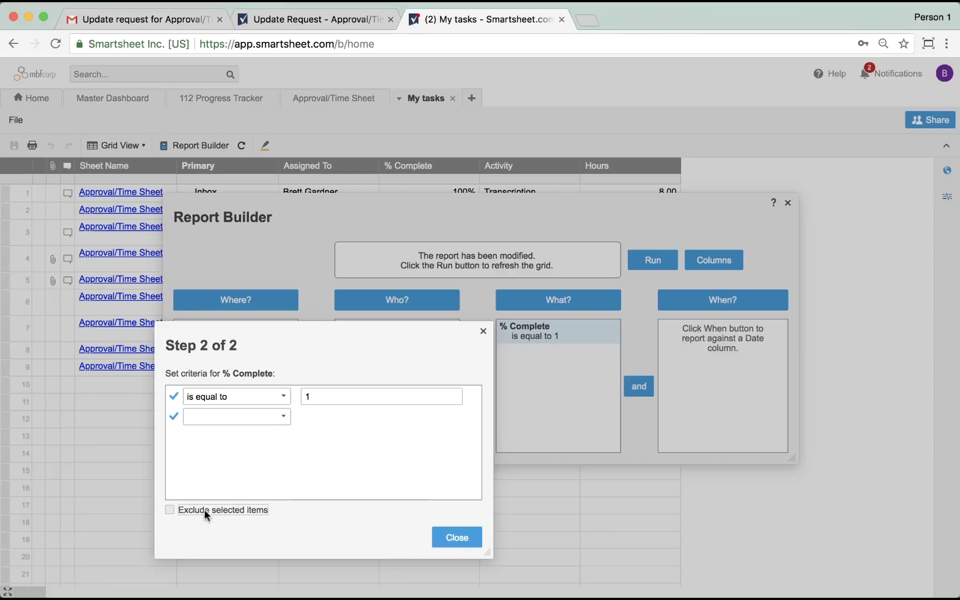
left_click(437, 543)
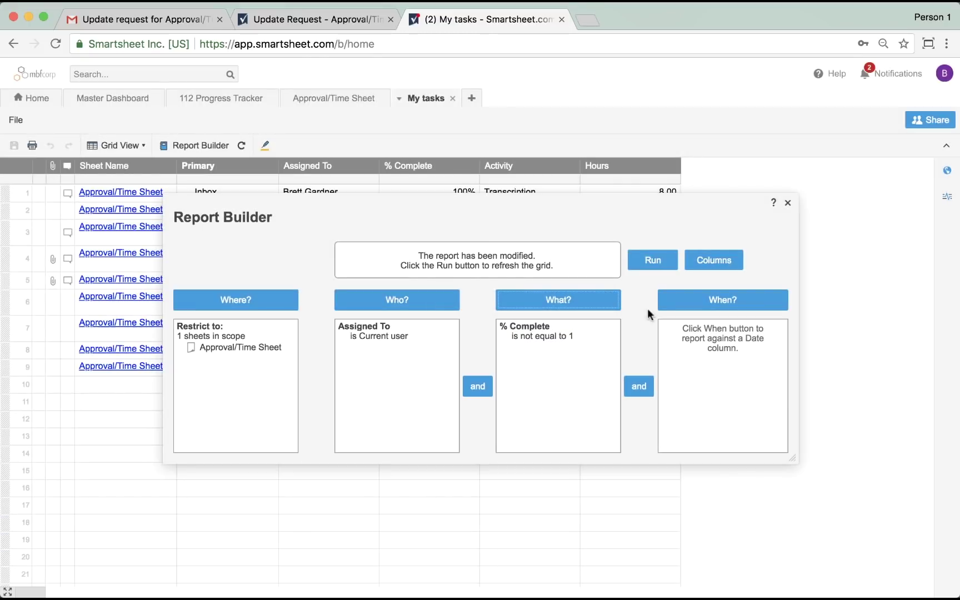
left_click(651, 260)
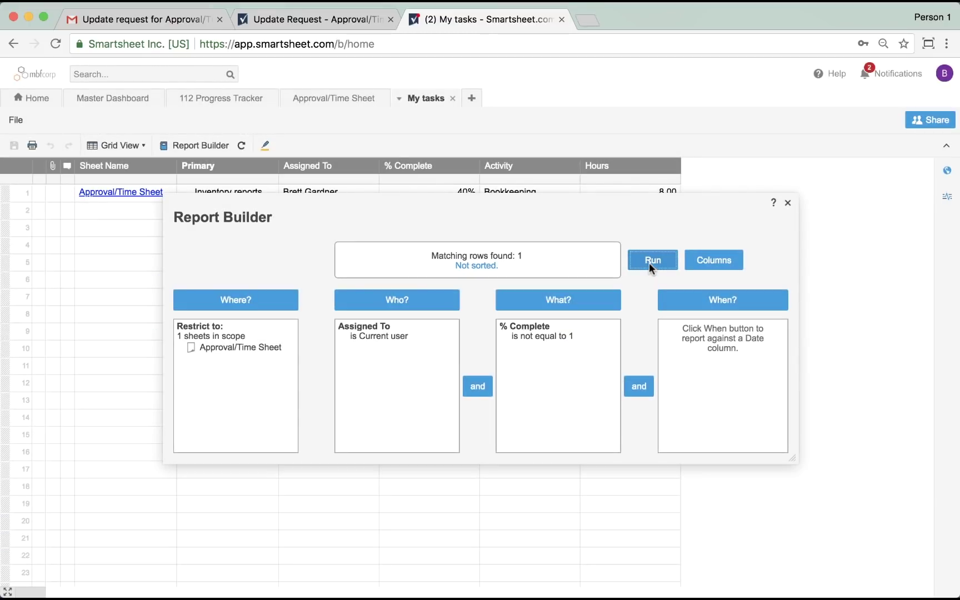
left_click(788, 203)
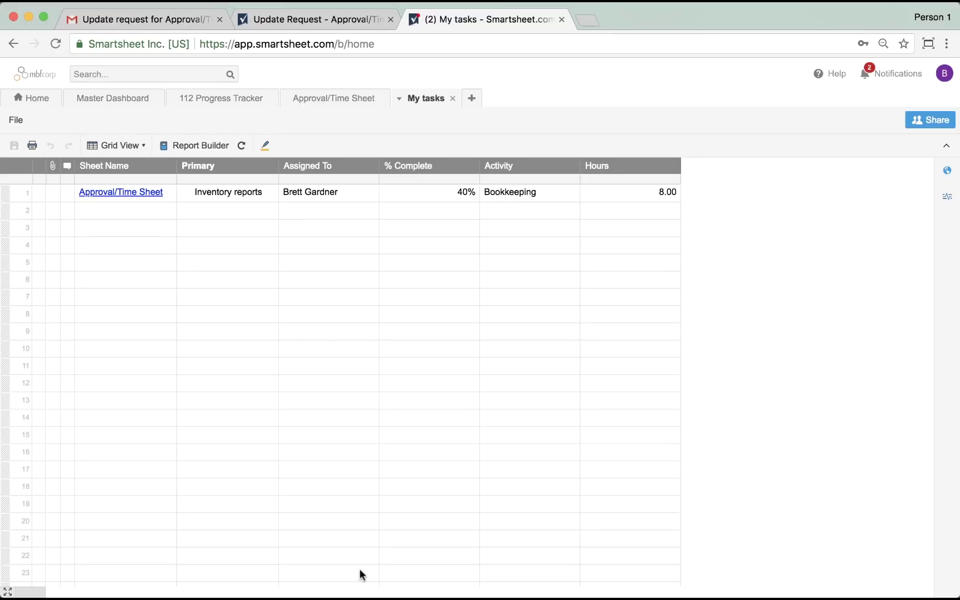
Switch to the Master Dashboard tab showing the Smartsheet Portfolio Dashboard.
left_click(103, 100)
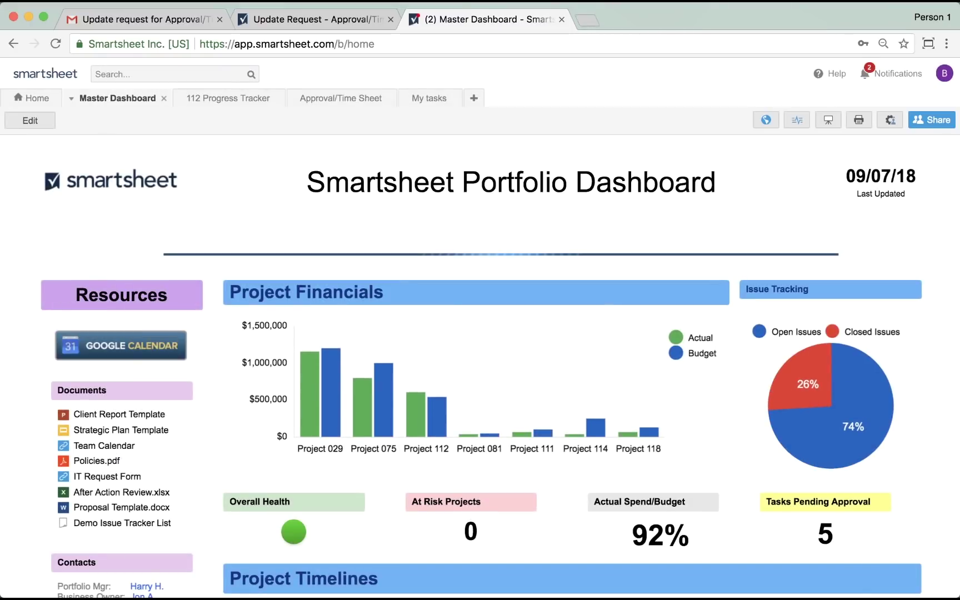